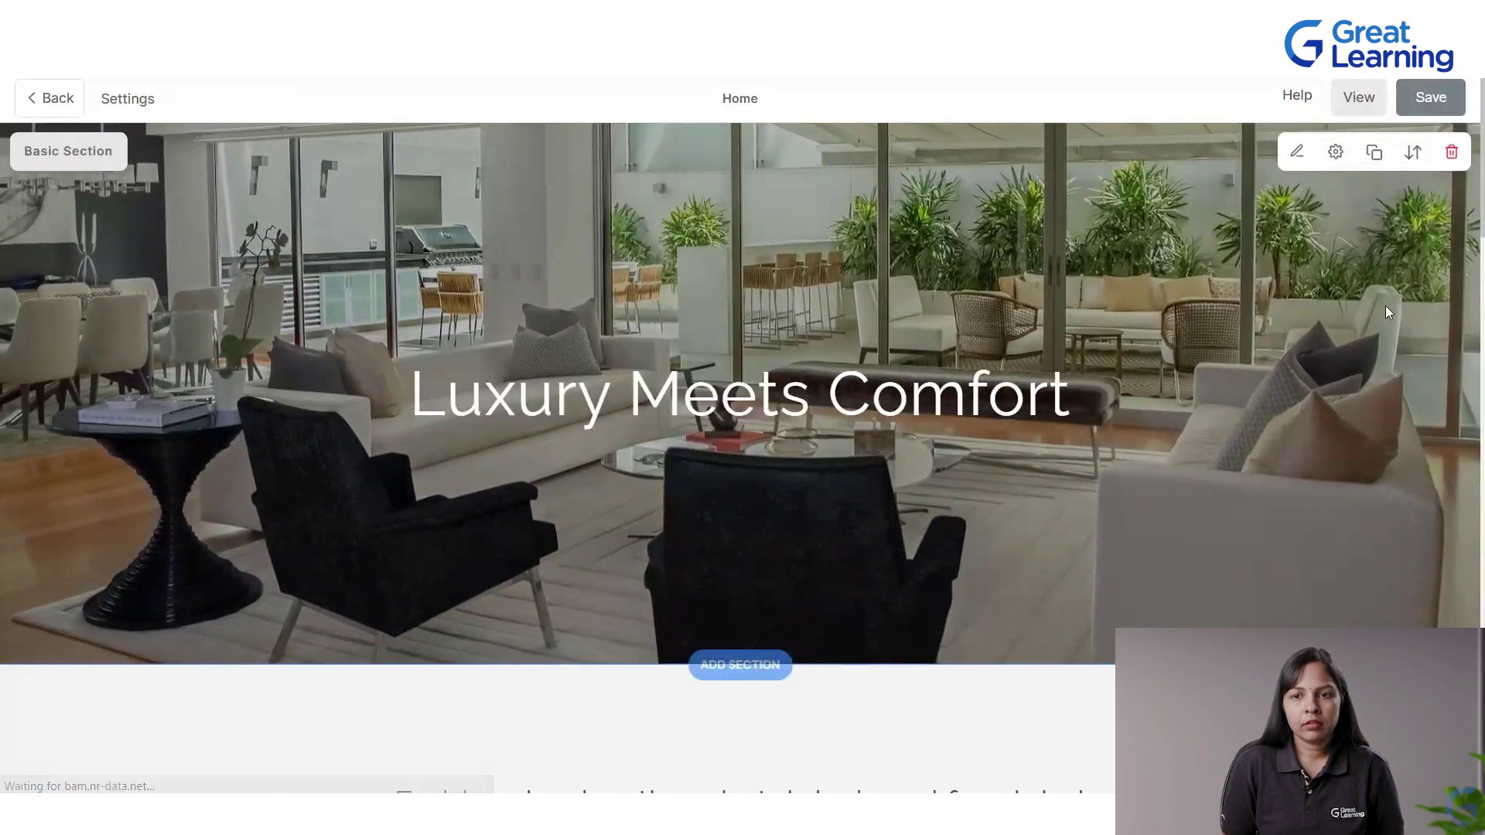
# Step: Open the Luxury Meets Comfort hero's section settings after checking its move and duplicate options
pyautogui.scroll(-5, 1247, 348)
pyautogui.scroll(5, 800, 224)
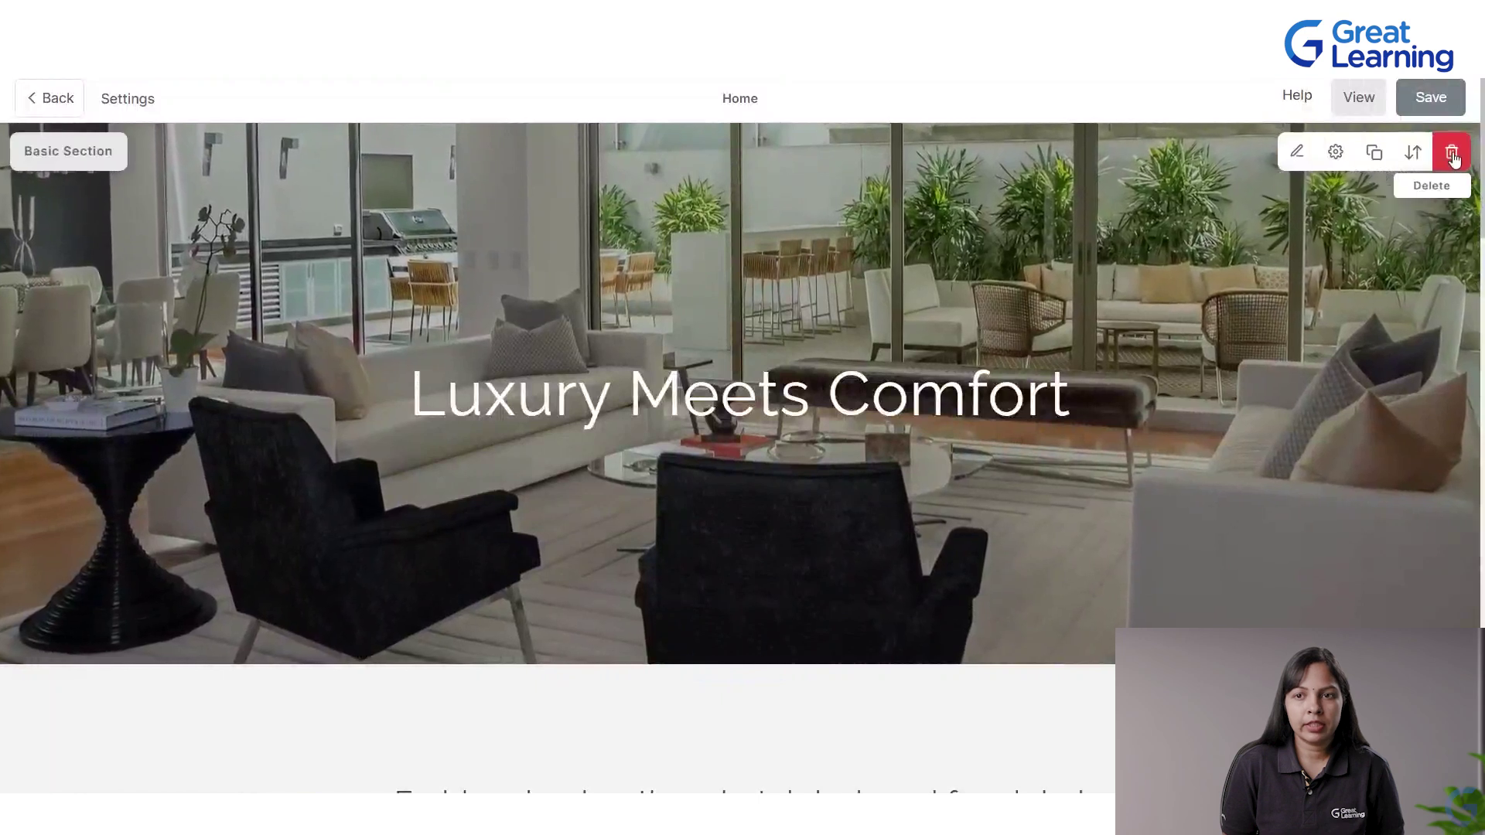
pyautogui.click(1412, 154)
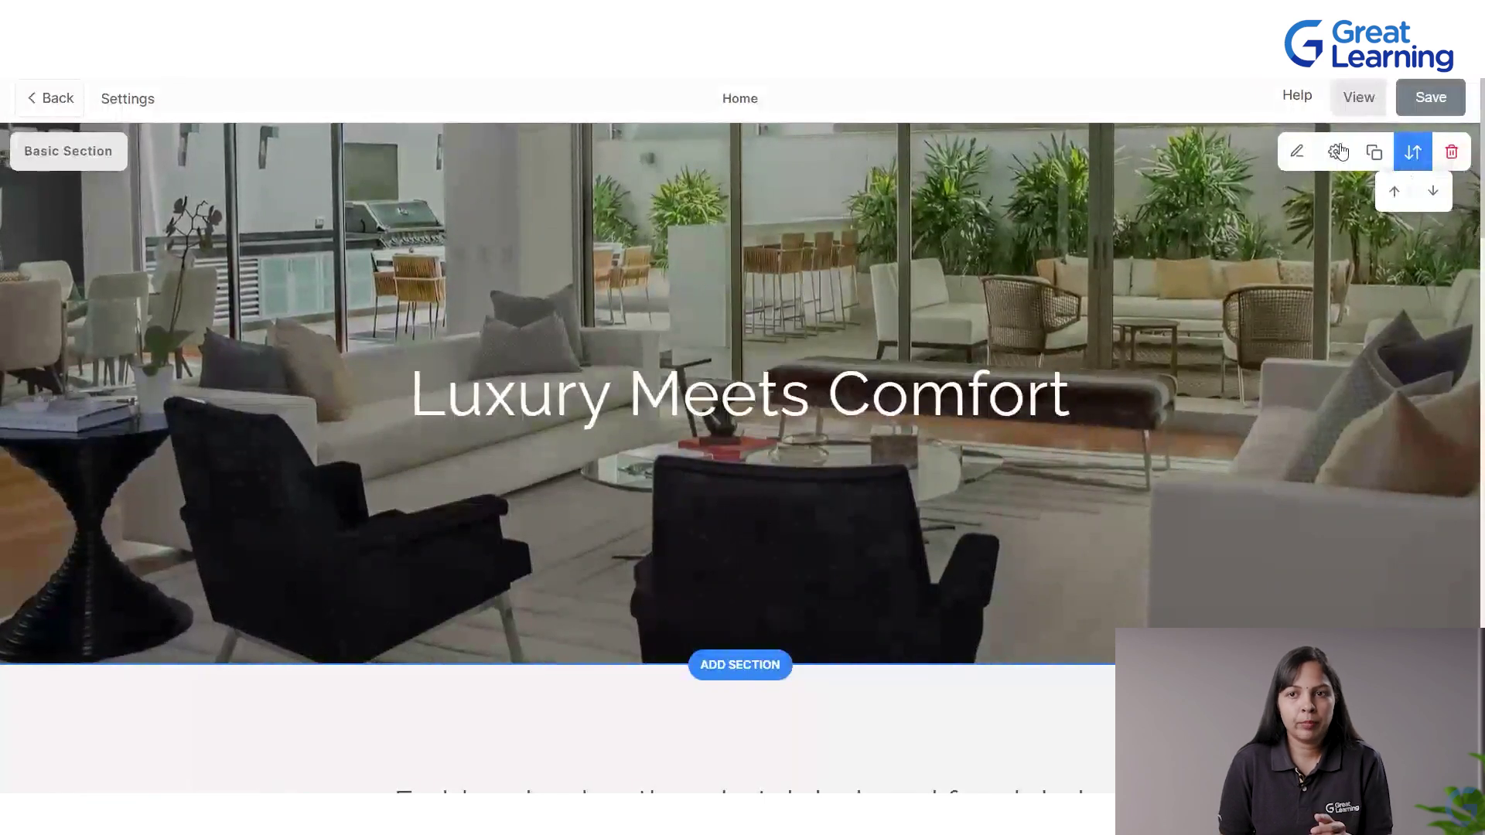
pyautogui.click(1380, 158)
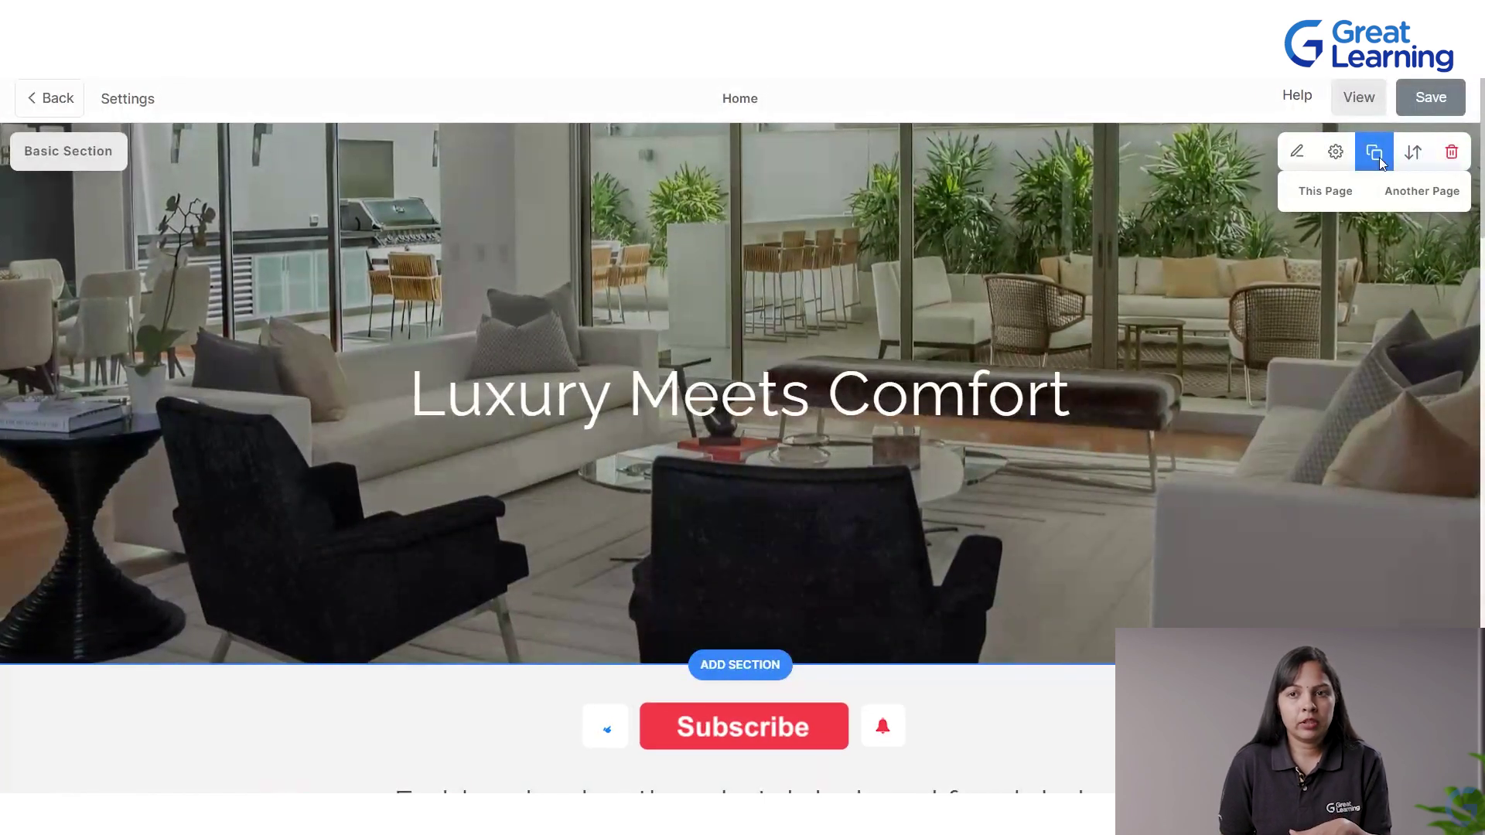
pyautogui.click(1337, 154)
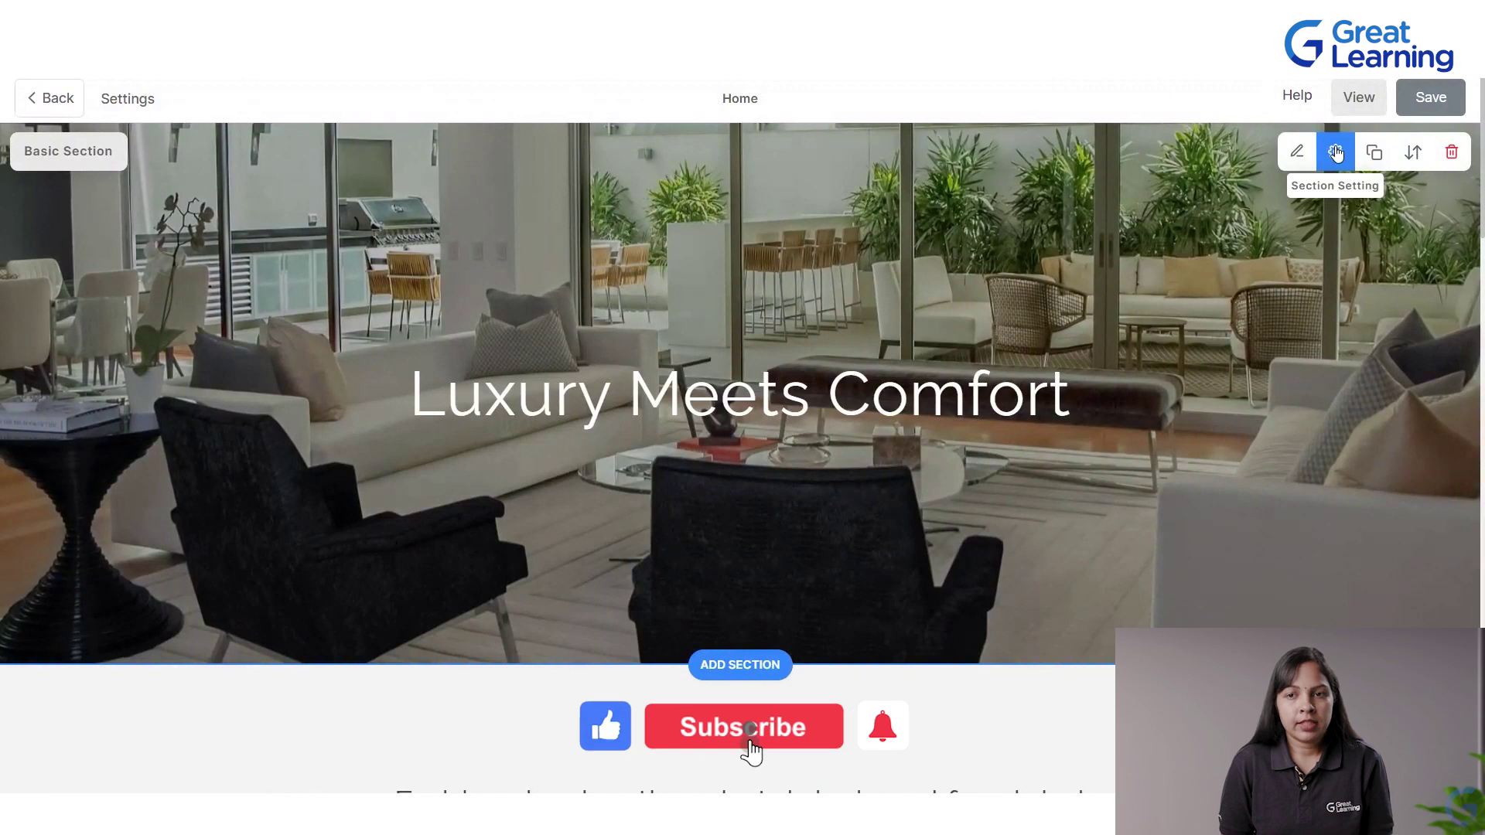
pyautogui.click(1334, 154)
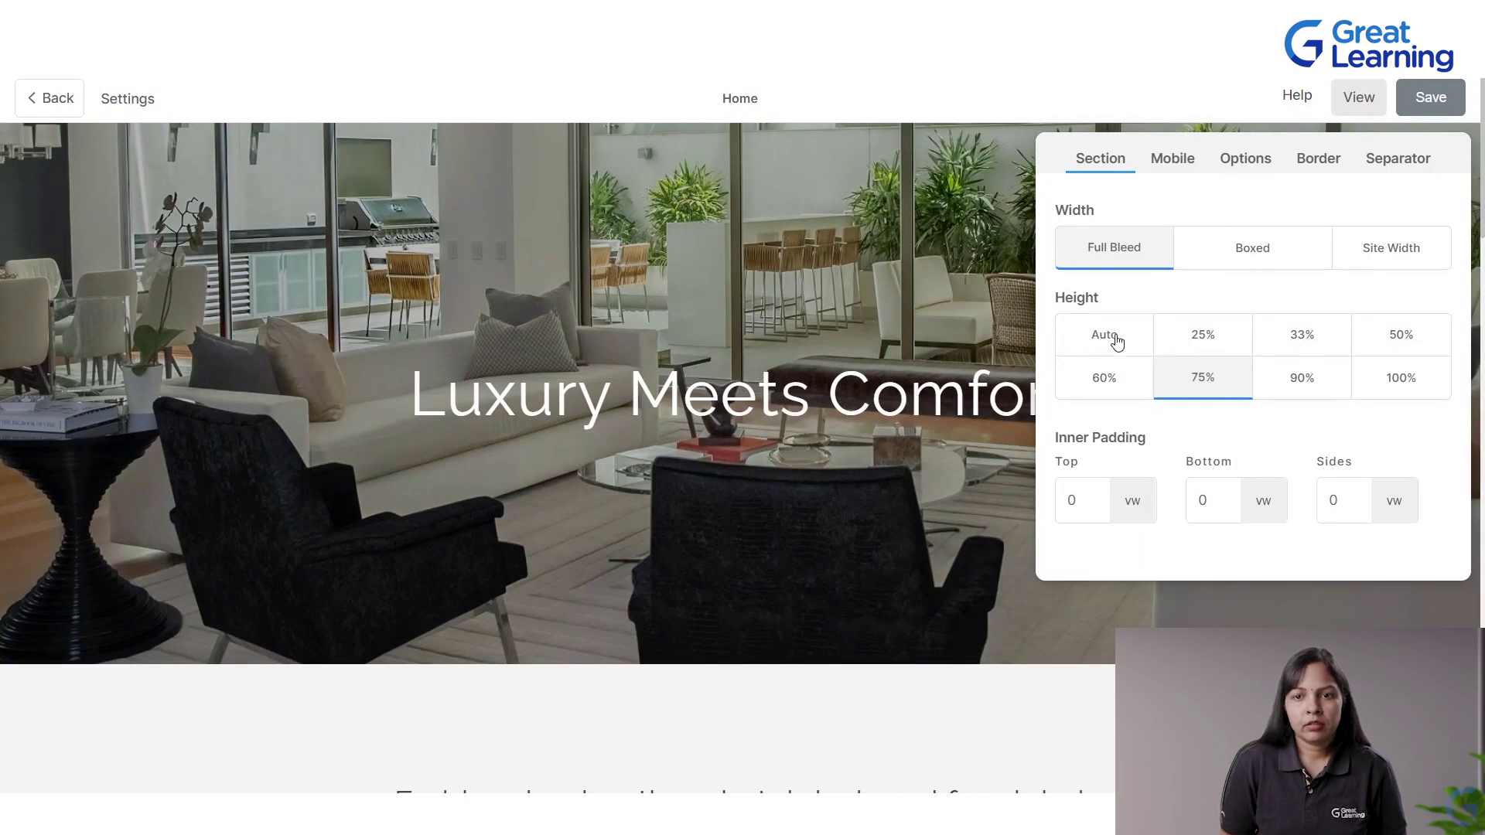
# Step: Turn the mobile section-height option on and back off, then view the display options
pyautogui.click(1175, 162)
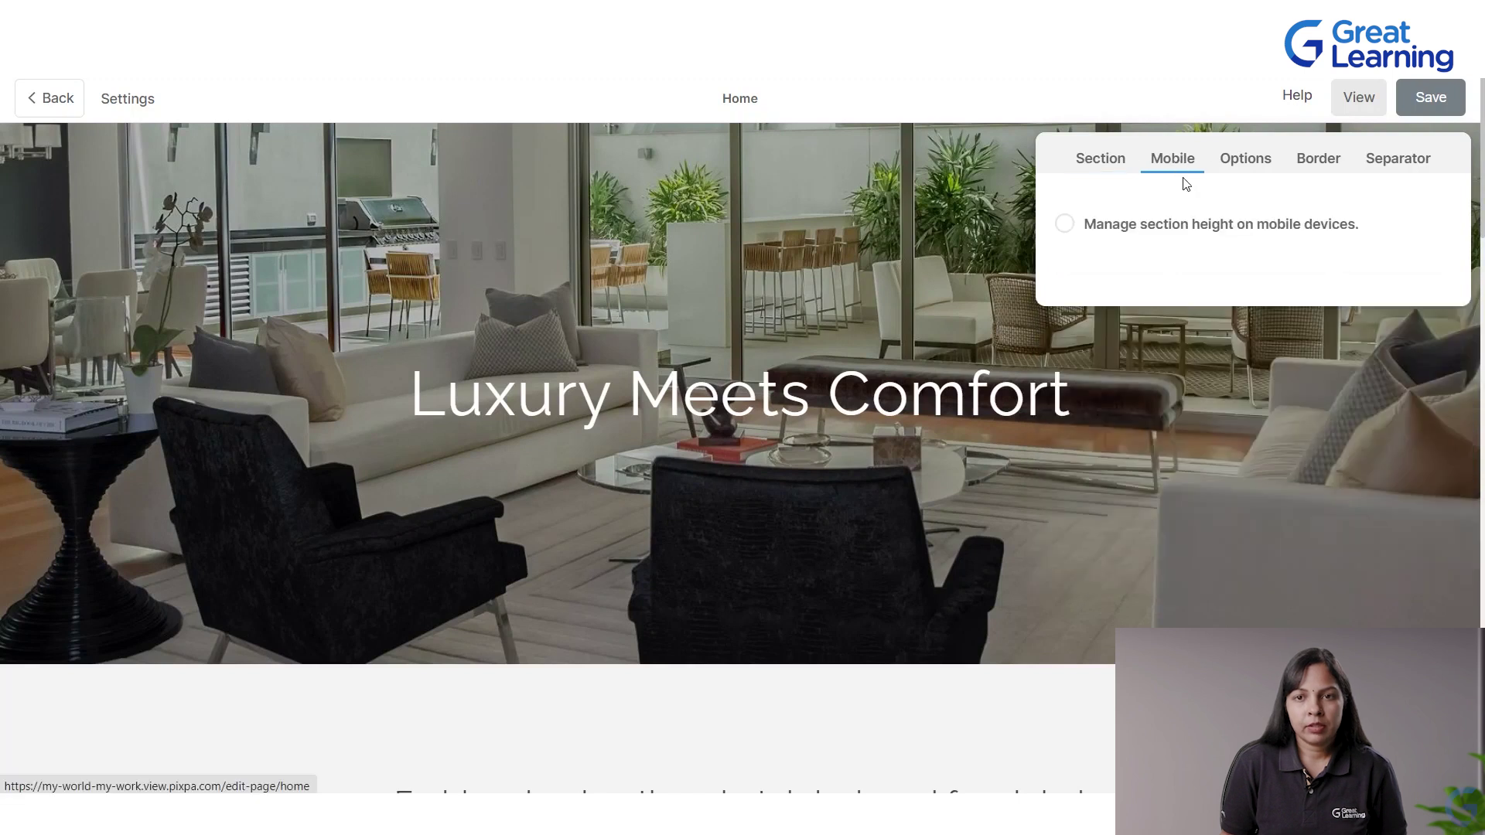
pyautogui.click(1065, 226)
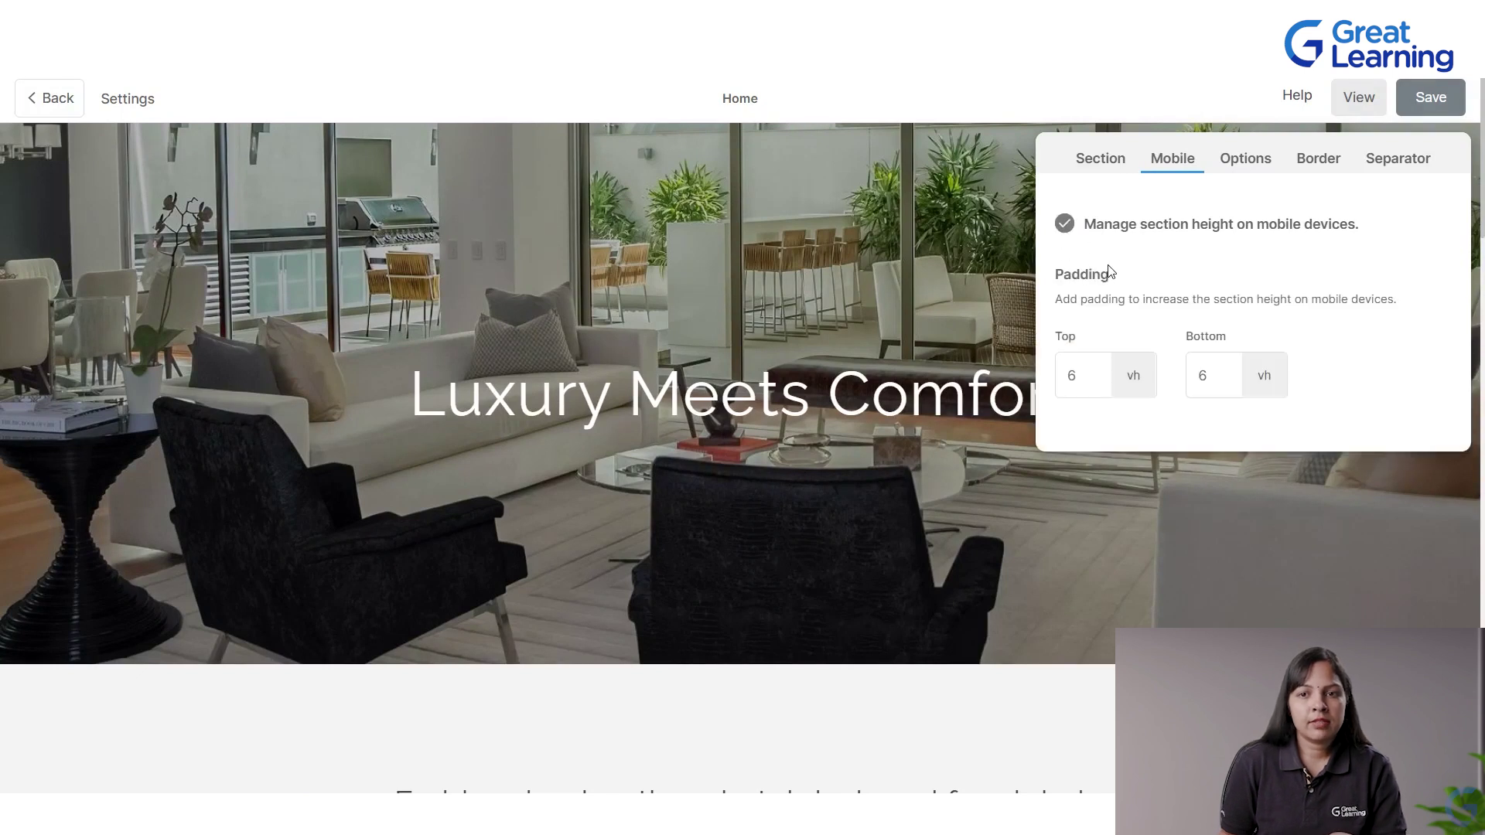
pyautogui.click(1067, 225)
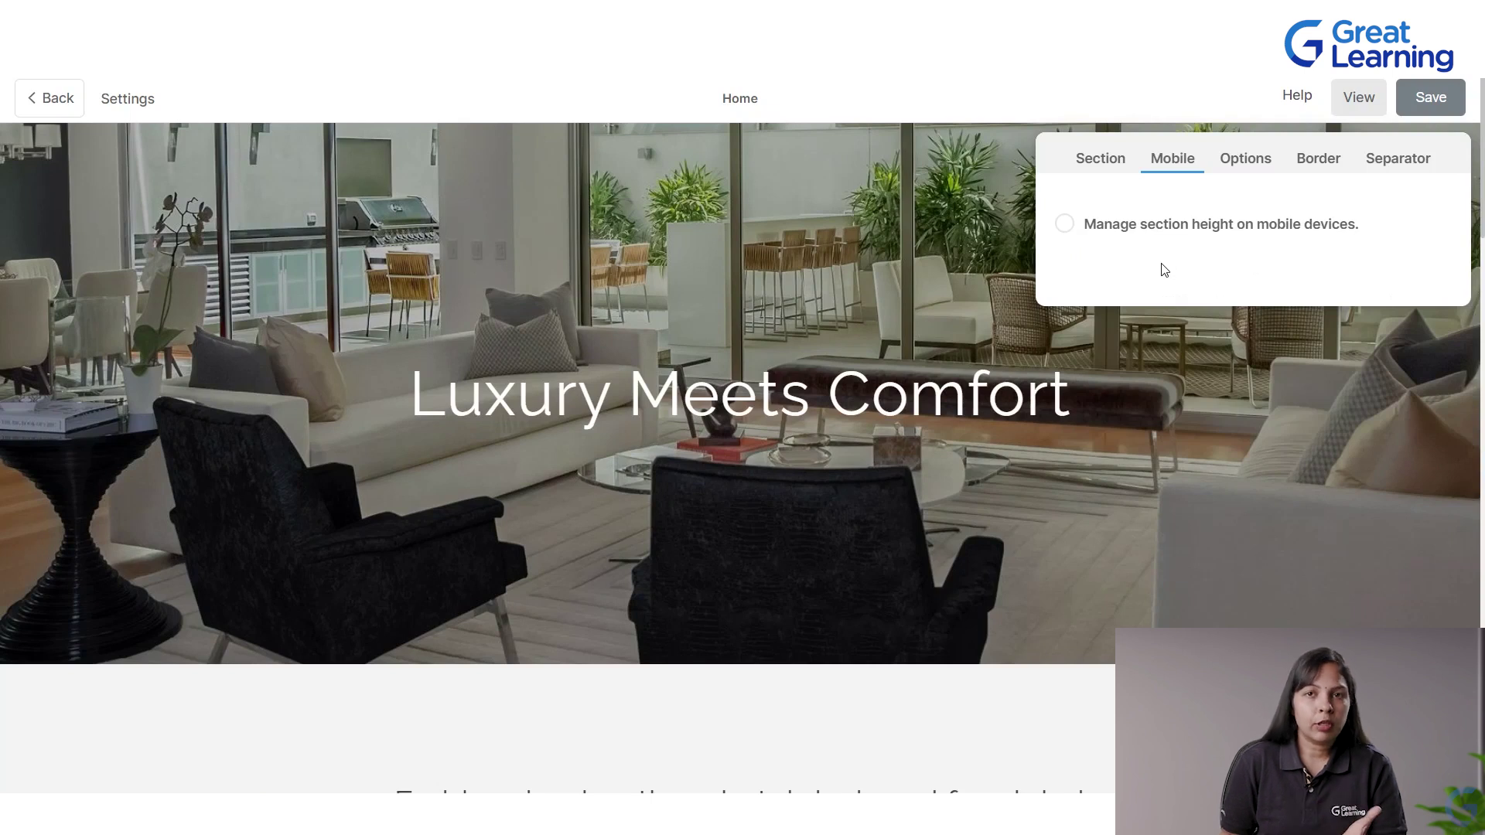
pyautogui.click(1245, 160)
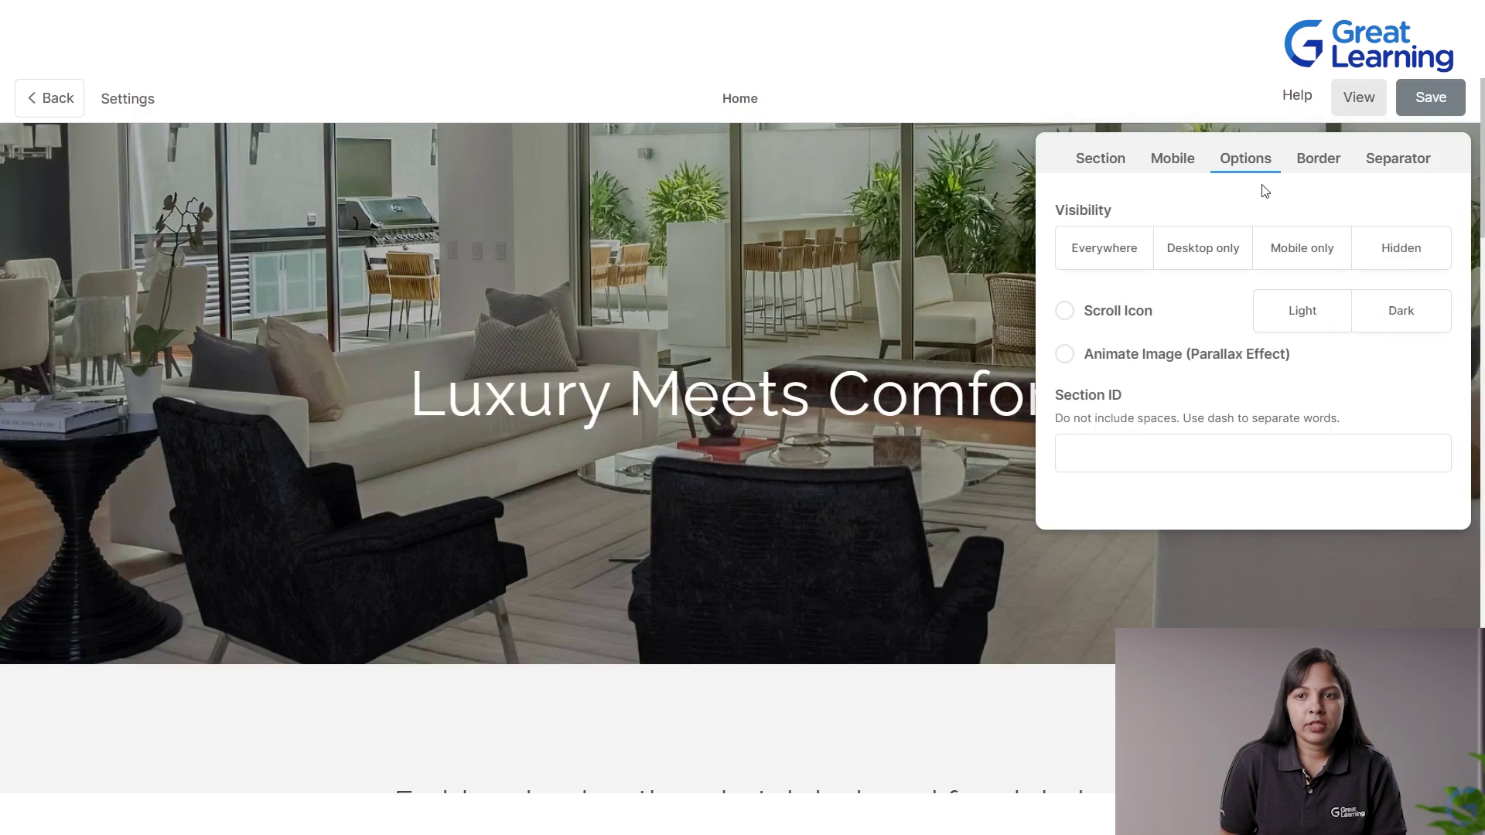
# Step: Set the section's desktop border size to 6 and close the settings panel
pyautogui.click(1318, 165)
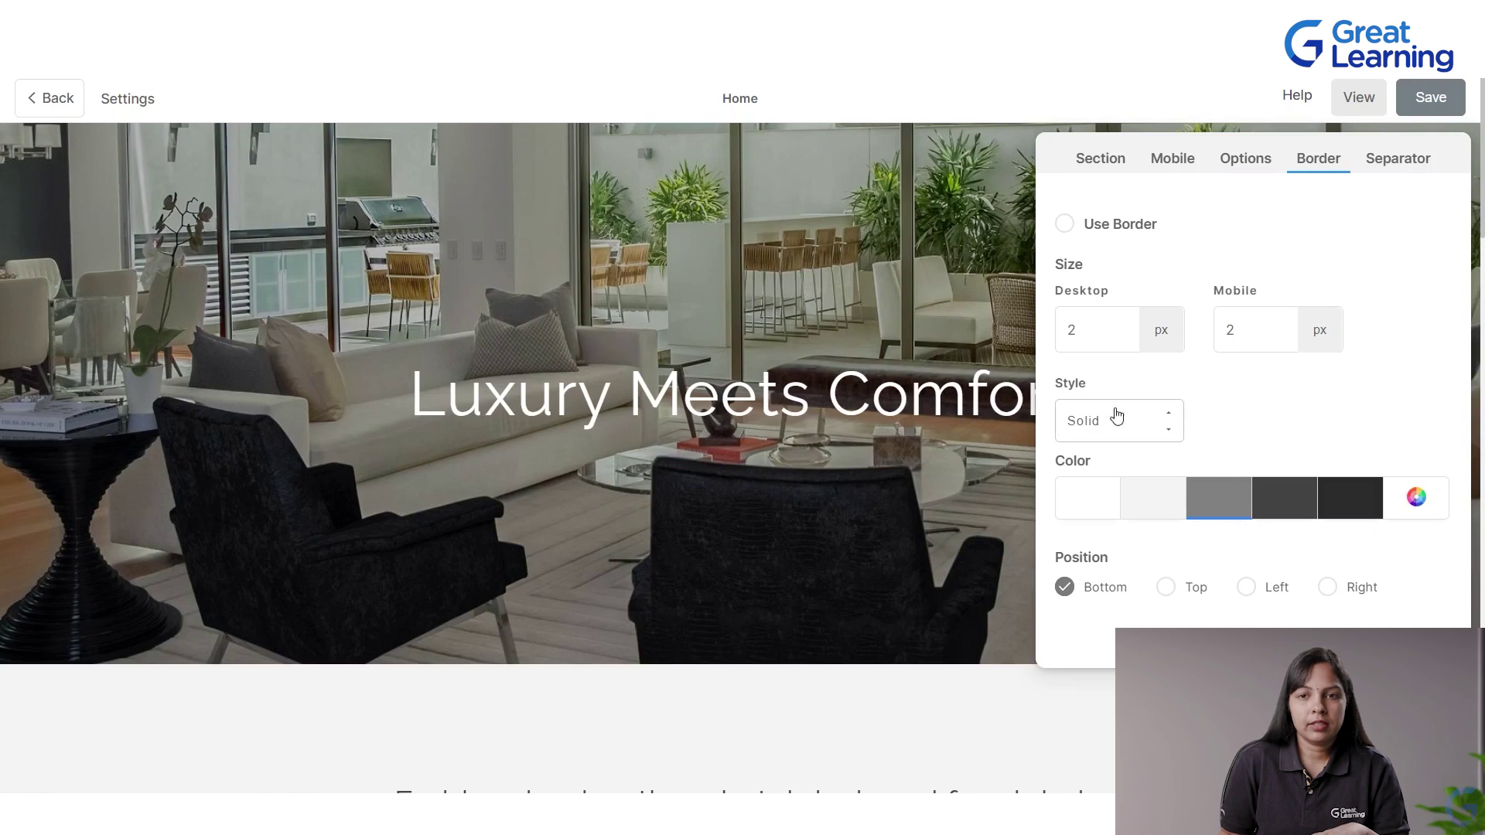
pyautogui.click(1088, 334)
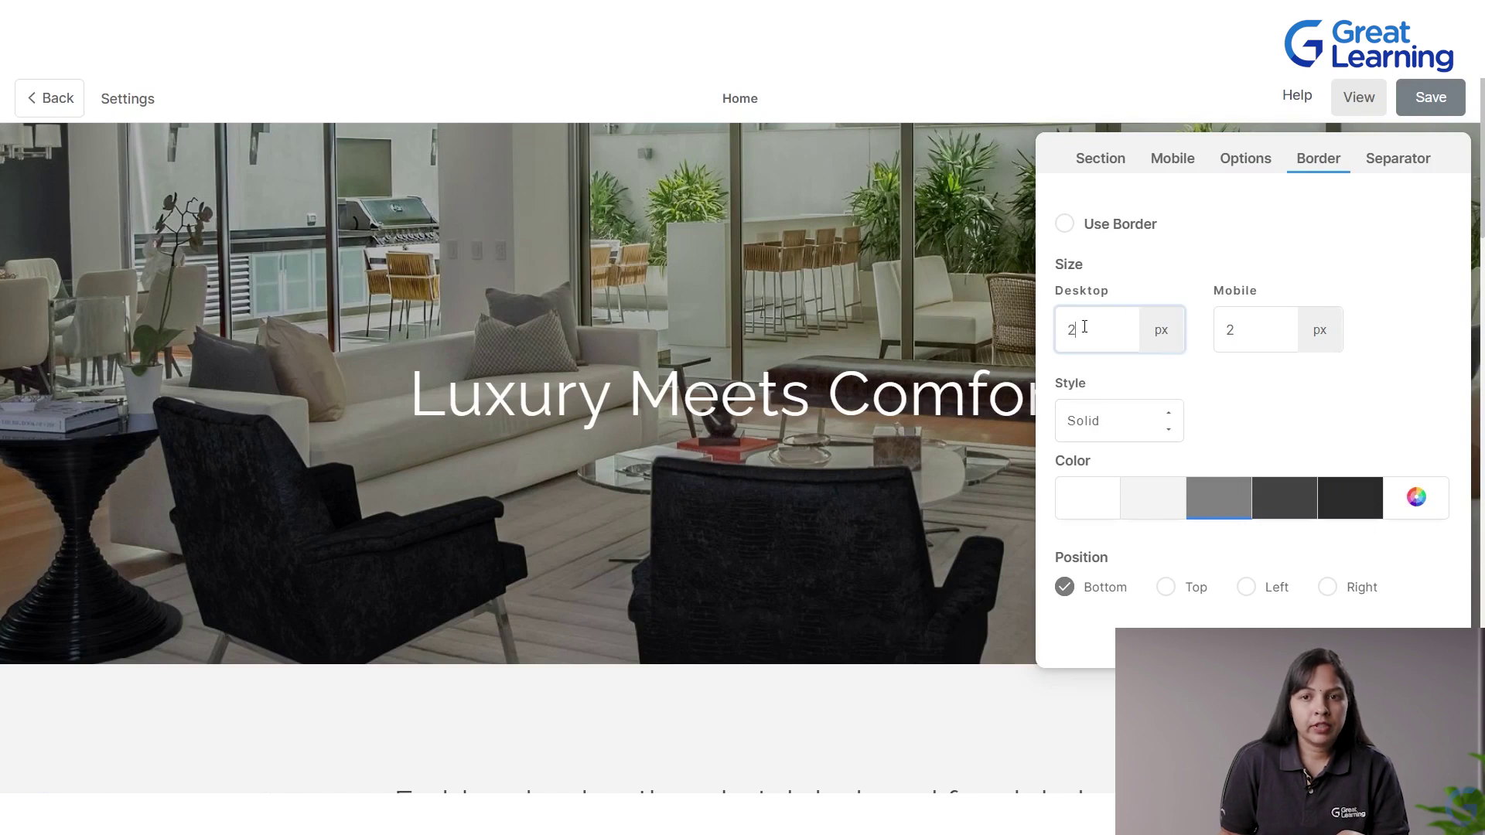
pyautogui.press('BackSpace')
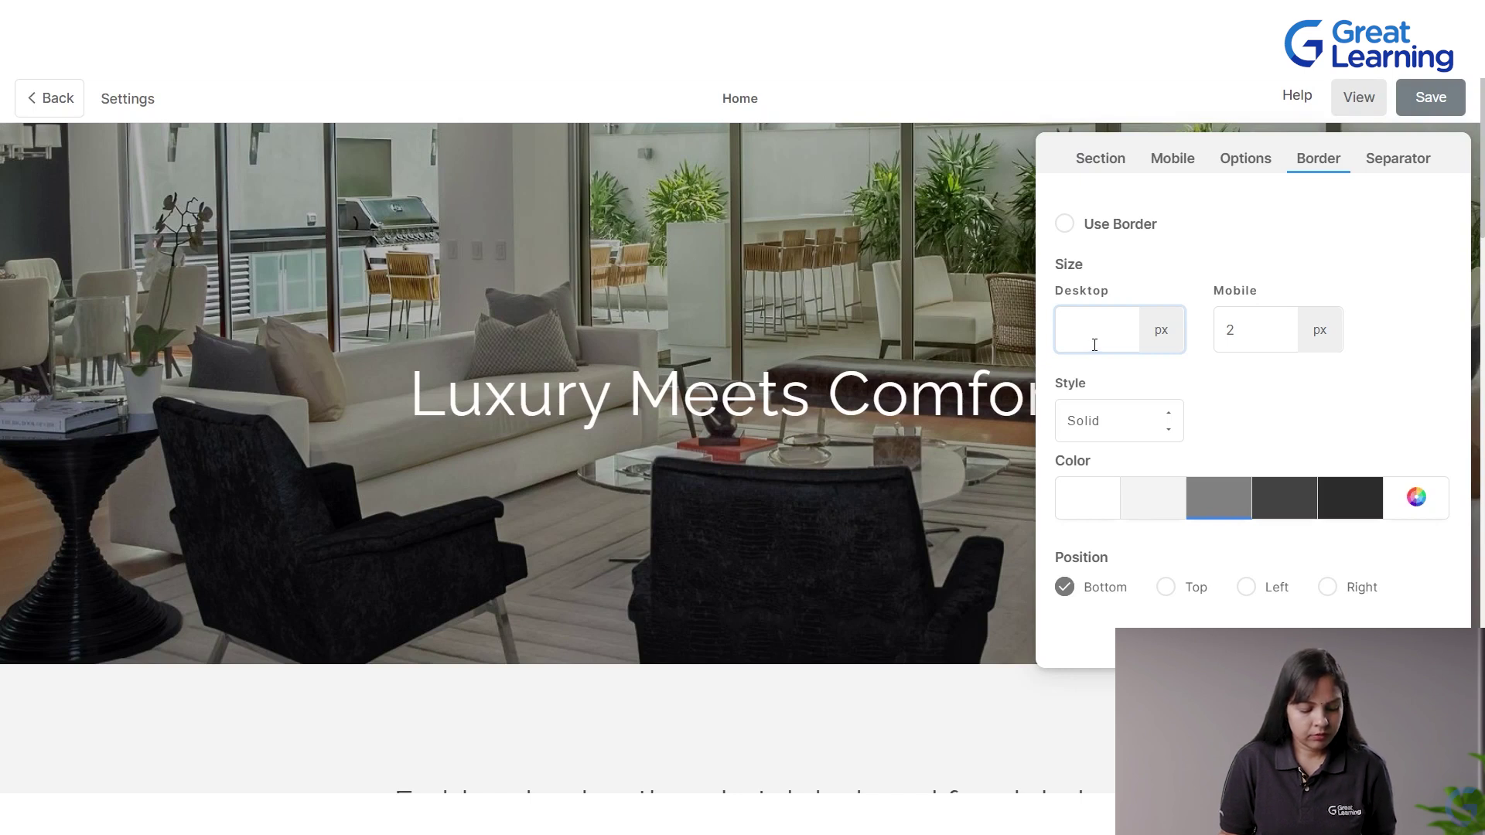
pyautogui.write('6')
pyautogui.click(1249, 436)
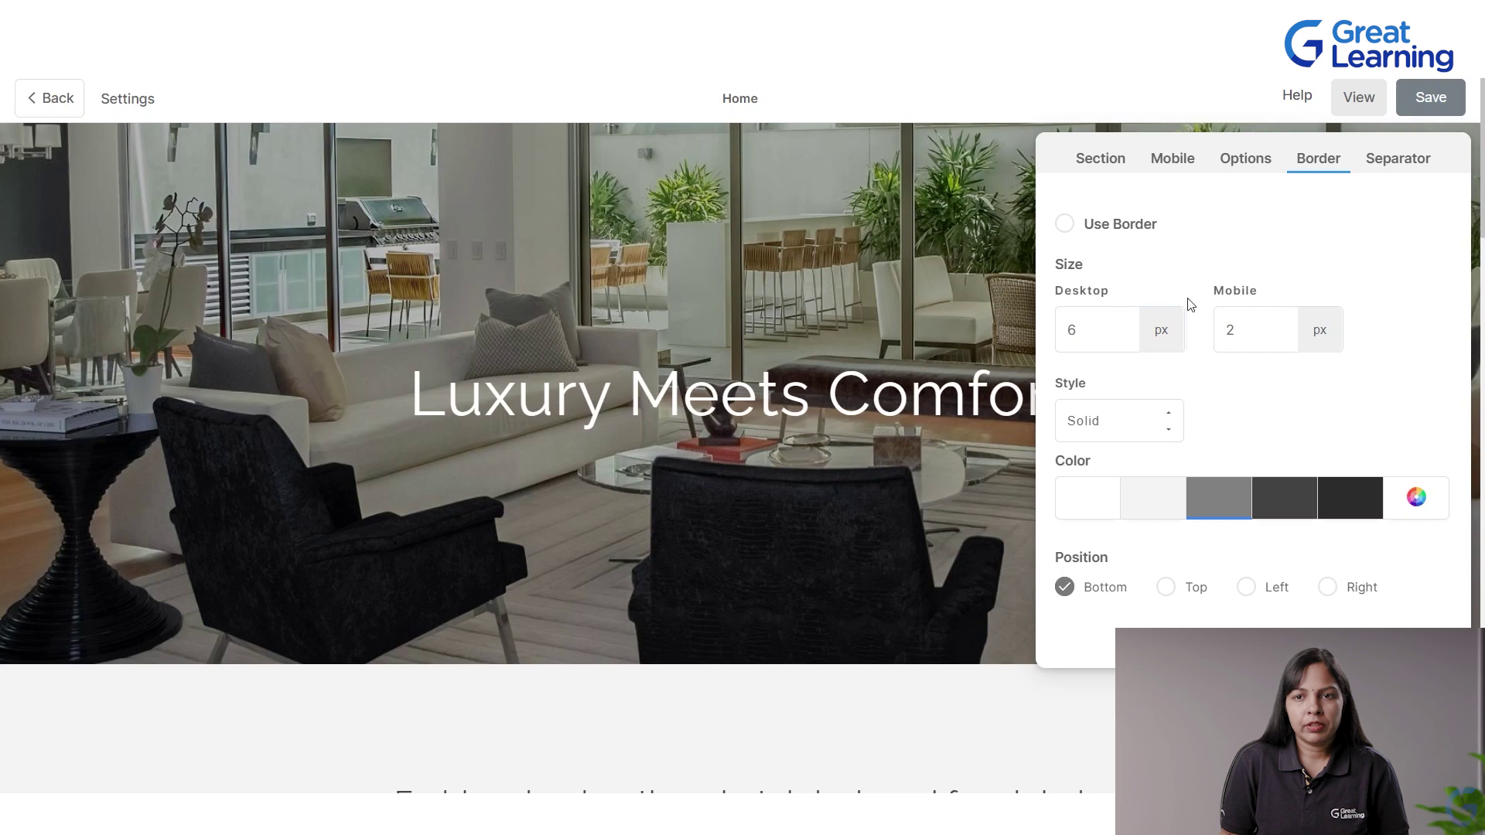
pyautogui.click(1388, 162)
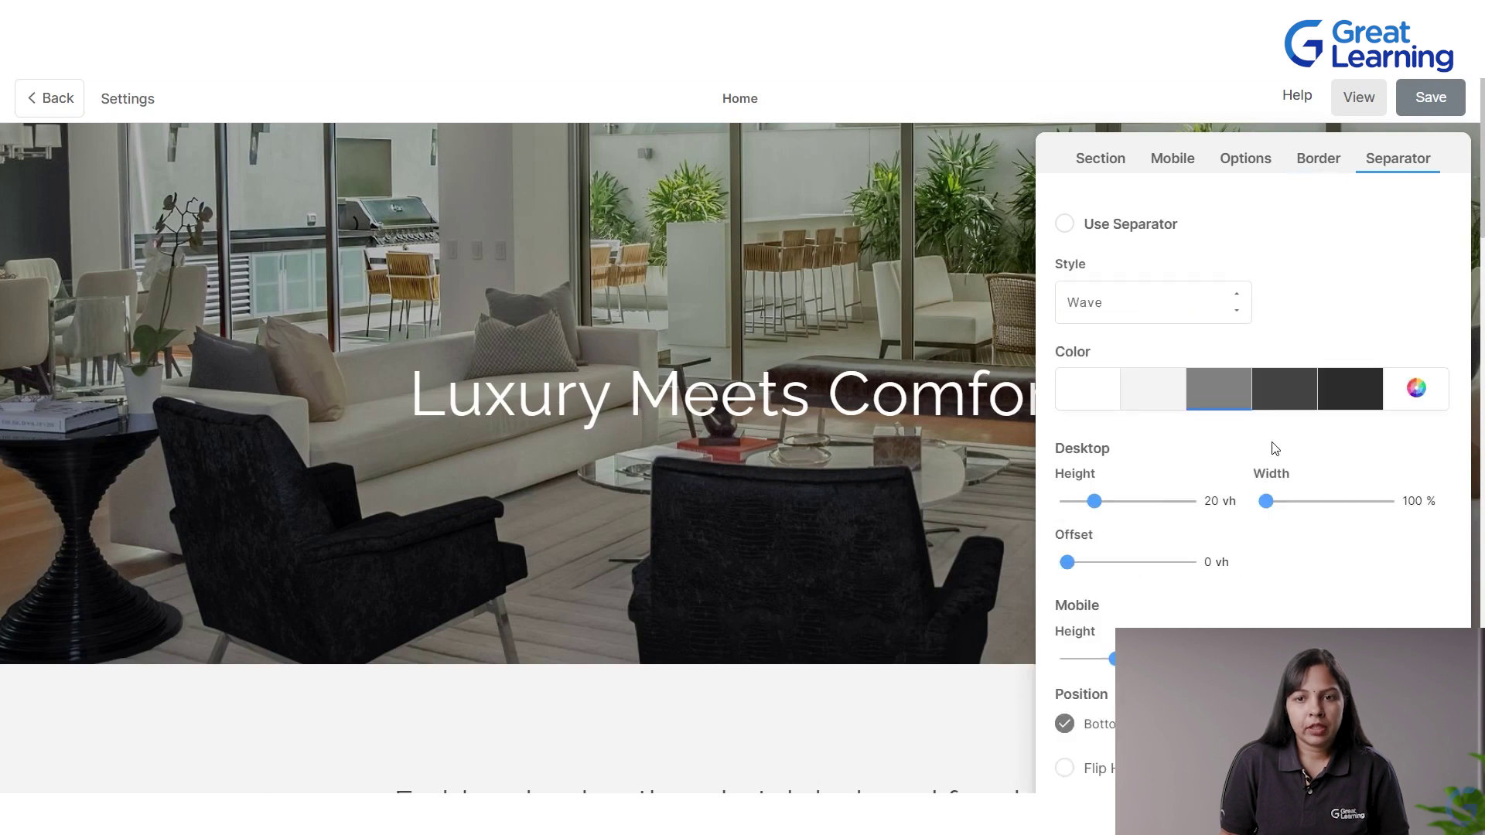
pyautogui.scroll(-5, 1250, 384)
pyautogui.scroll(5, 1250, 384)
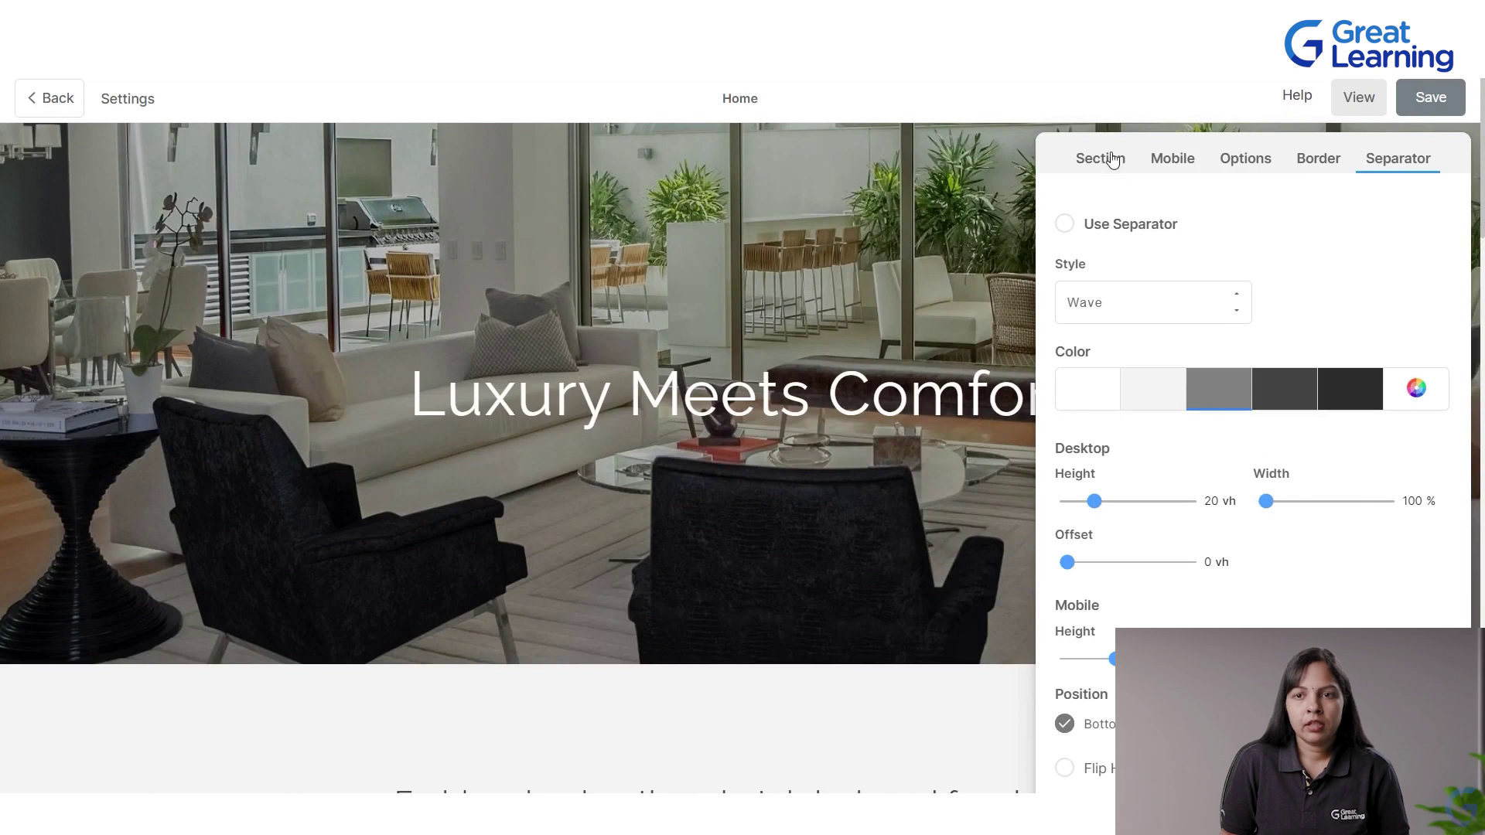
pyautogui.click(986, 237)
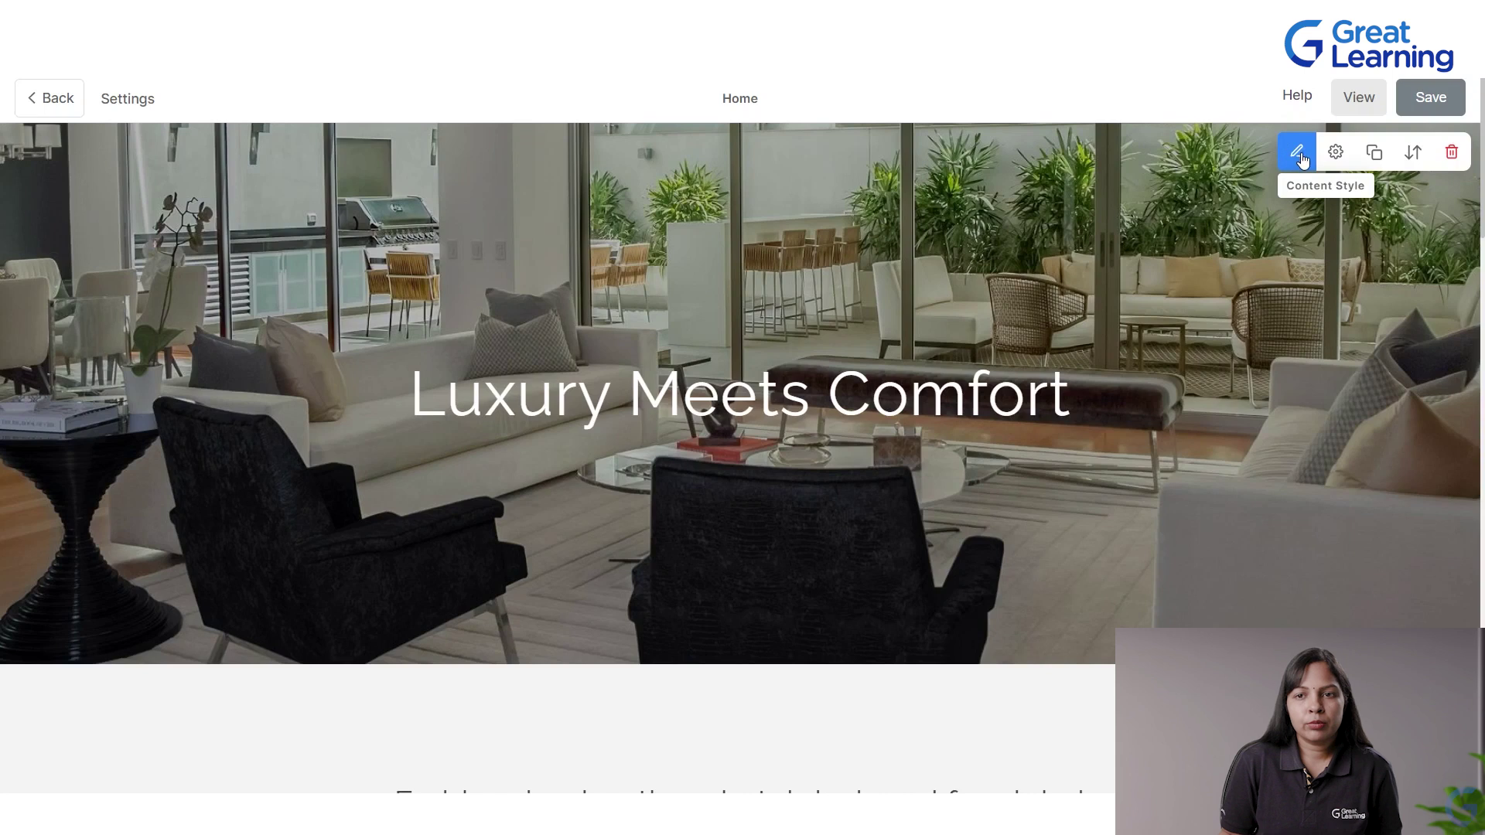
# Step: Try full and site widths for the hero content, keeping it at medium width
pyautogui.click(1298, 153)
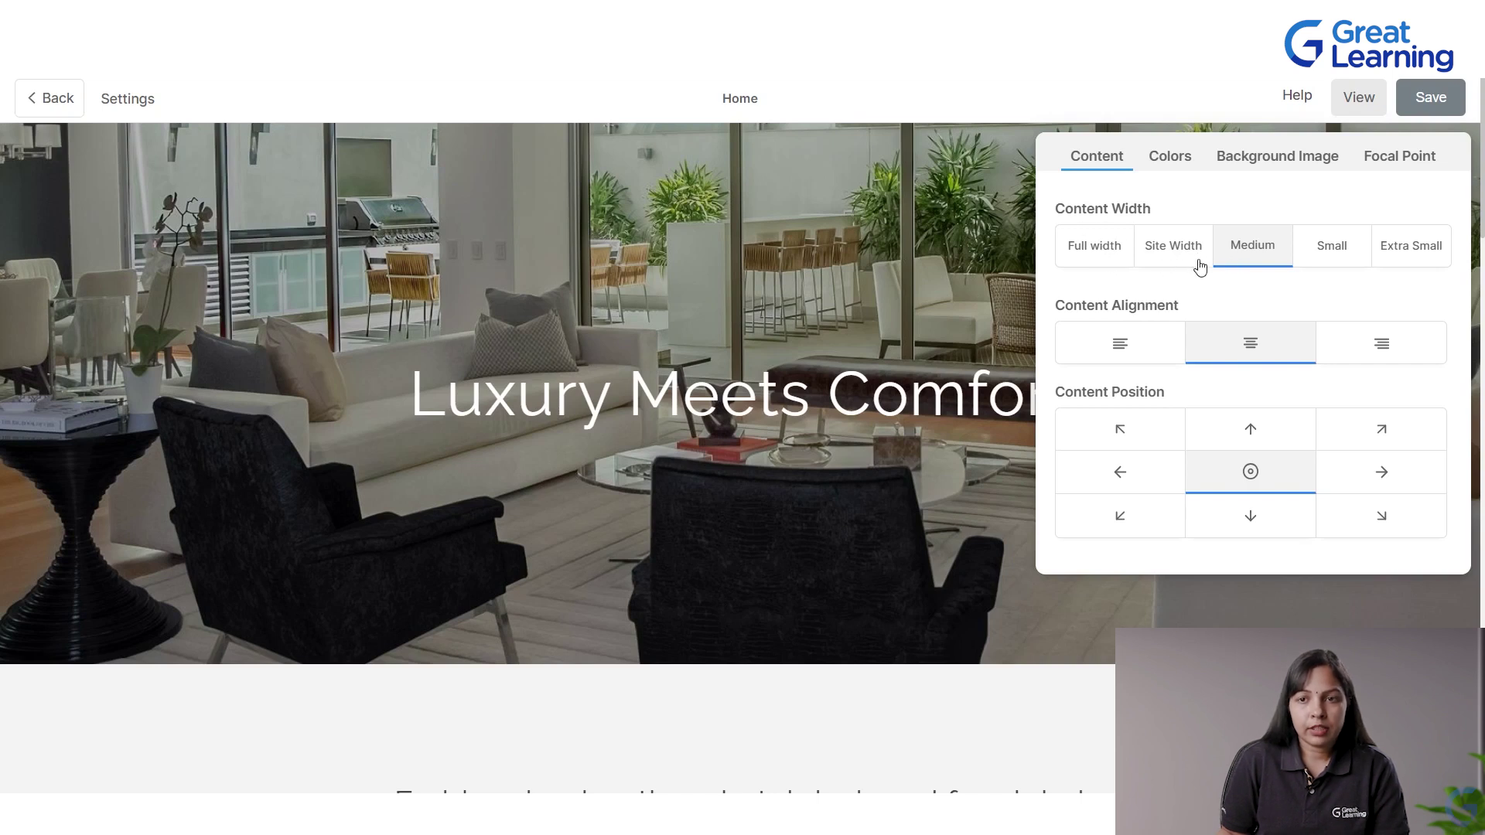
pyautogui.click(1120, 255)
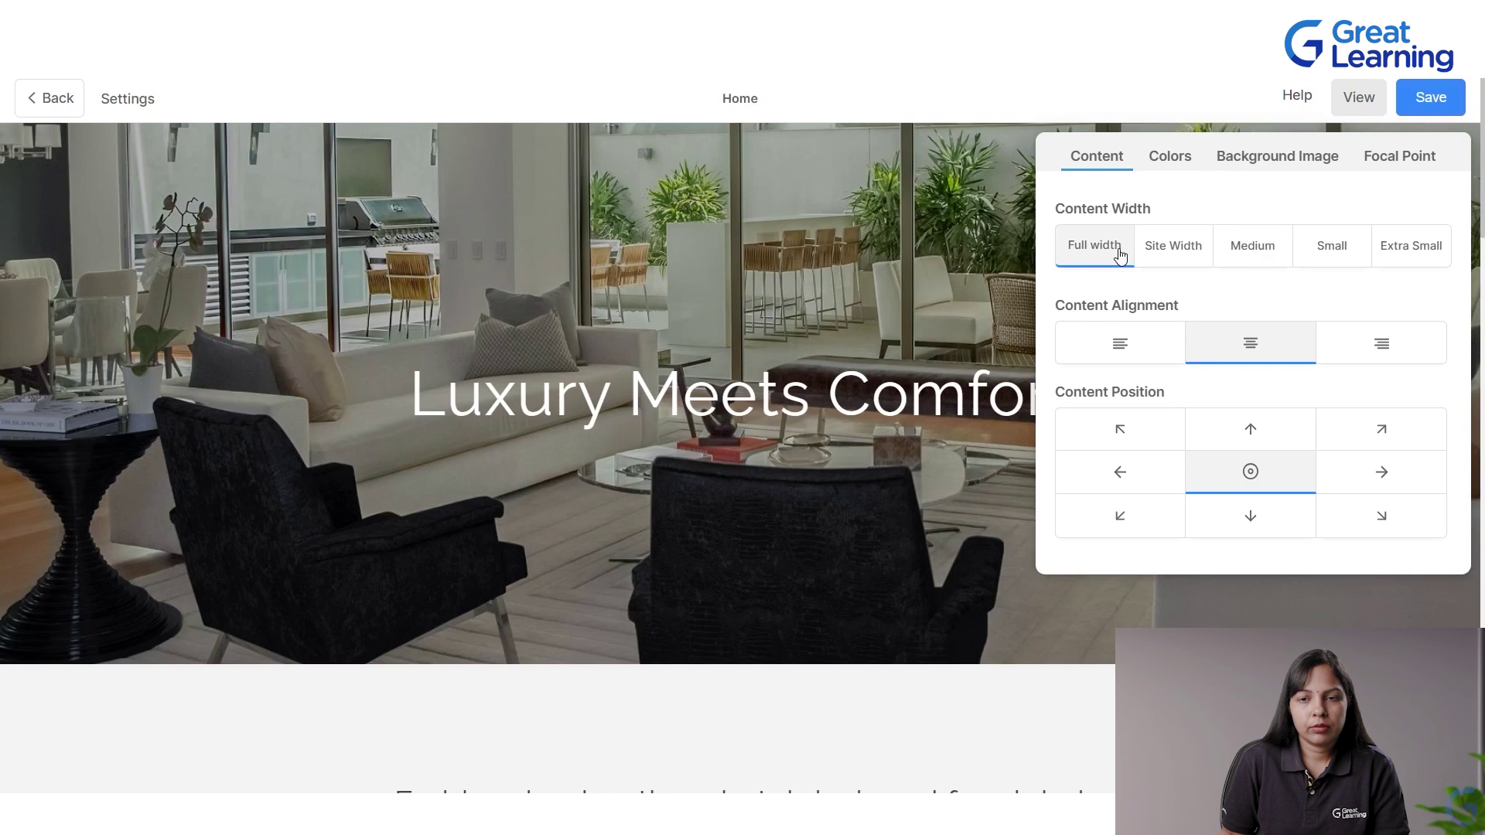
pyautogui.click(1177, 260)
pyautogui.click(1245, 258)
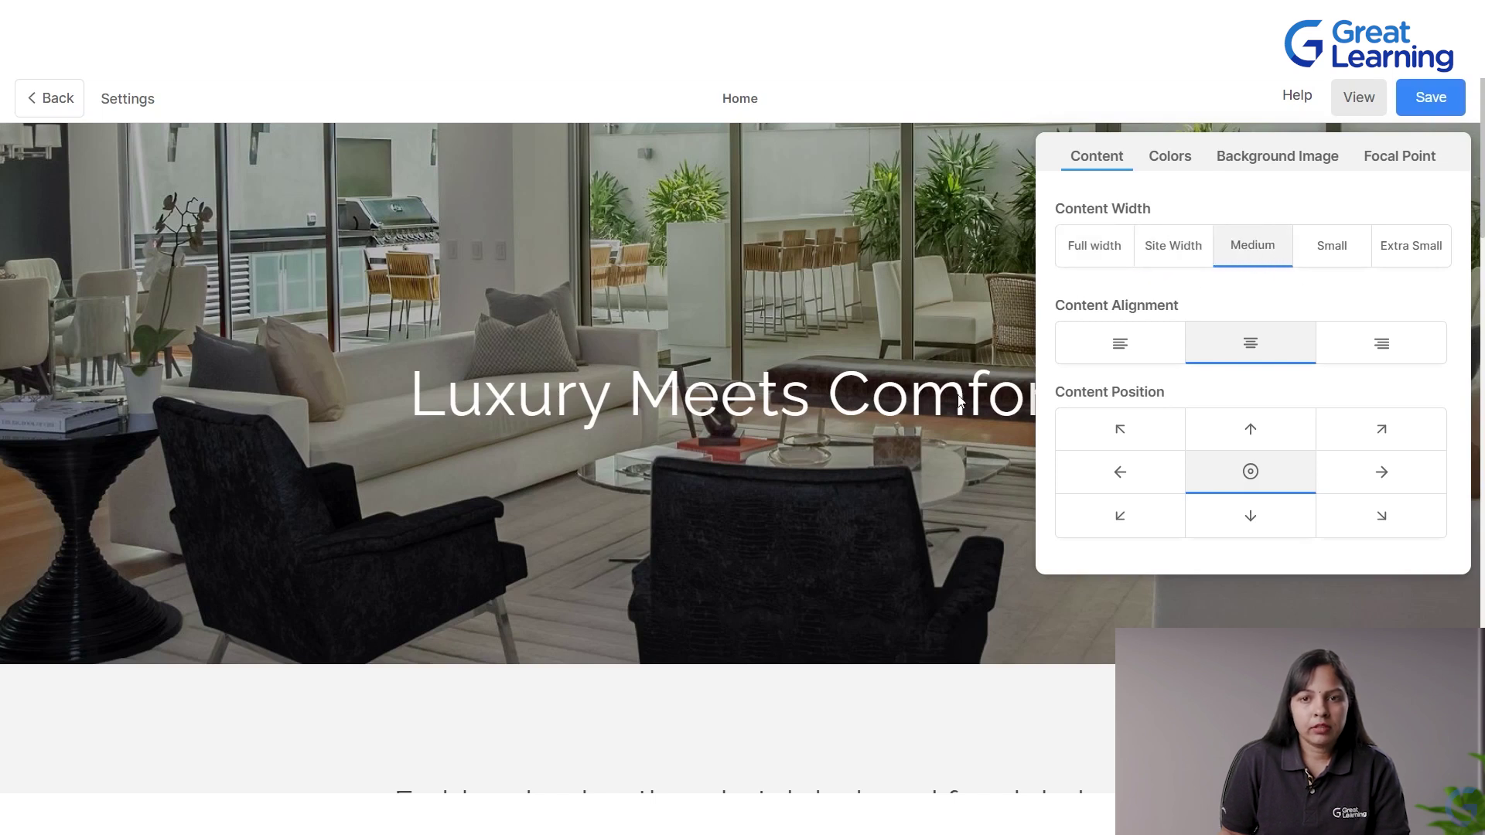
# Step: Try left and right alignment for the hero heading, leaving it centred
pyautogui.click(1127, 354)
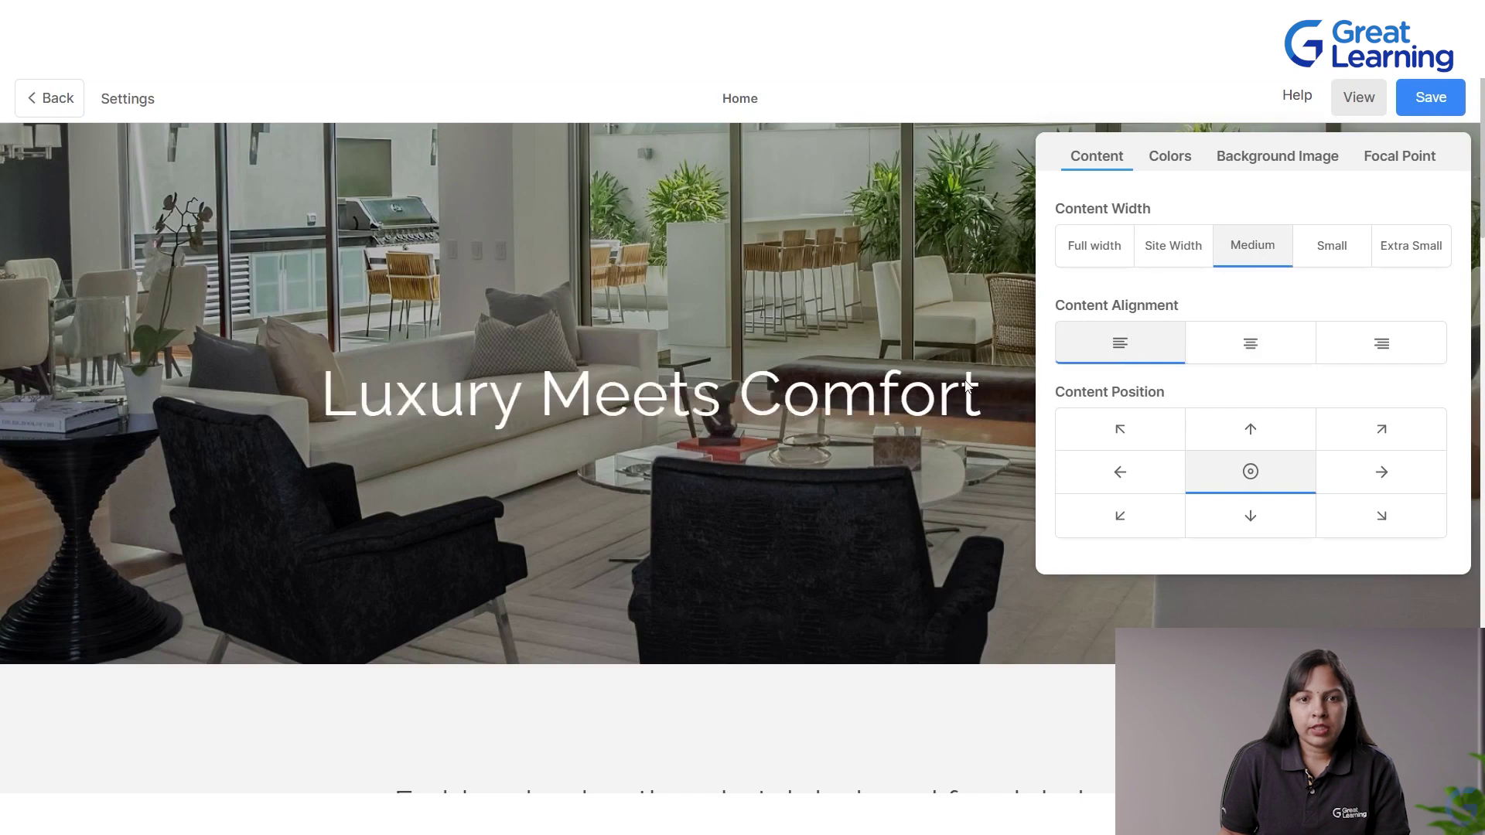
pyautogui.click(1265, 352)
pyautogui.click(1386, 354)
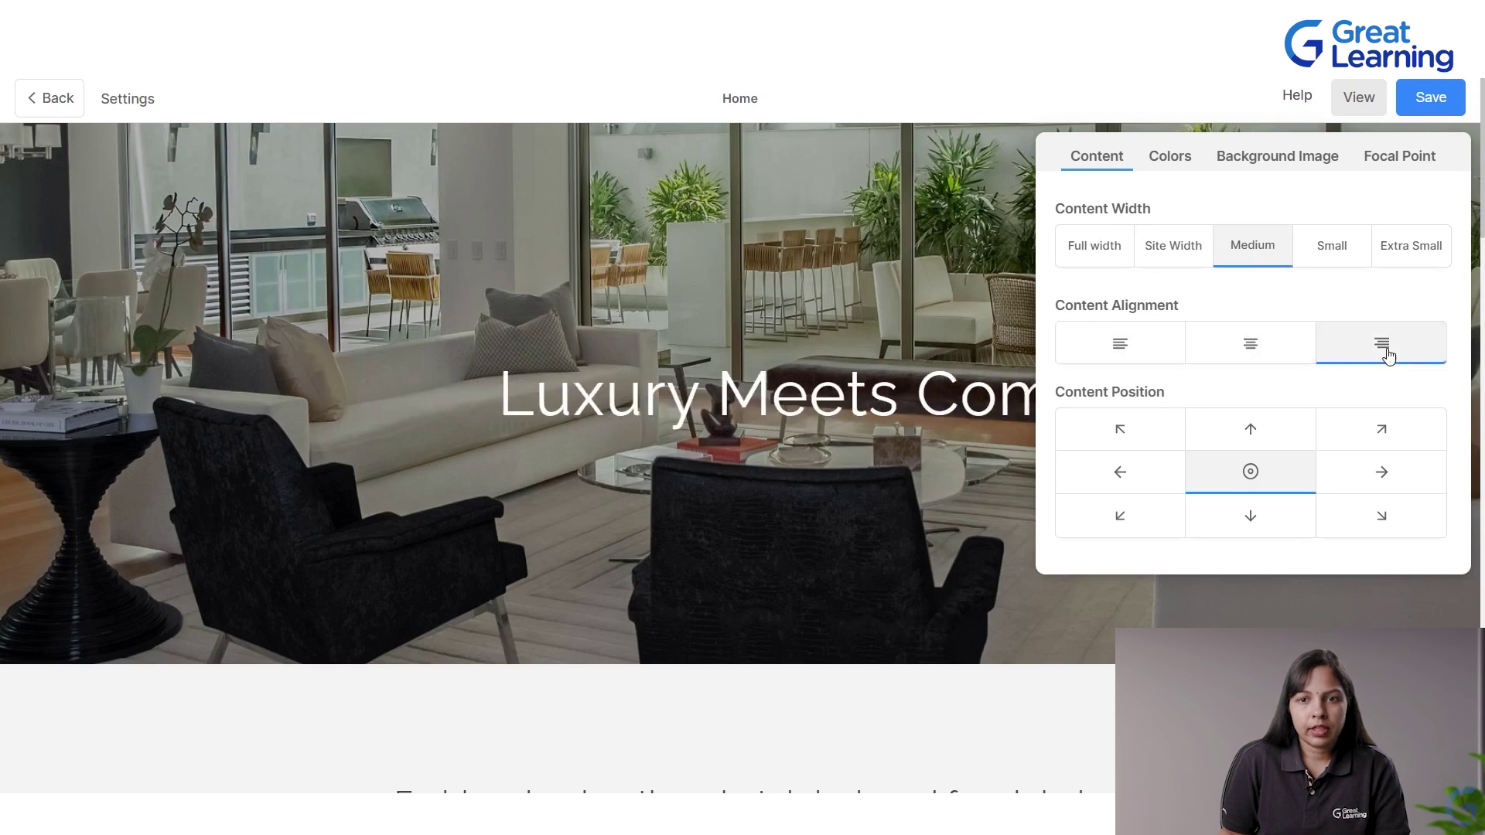
pyautogui.click(1244, 353)
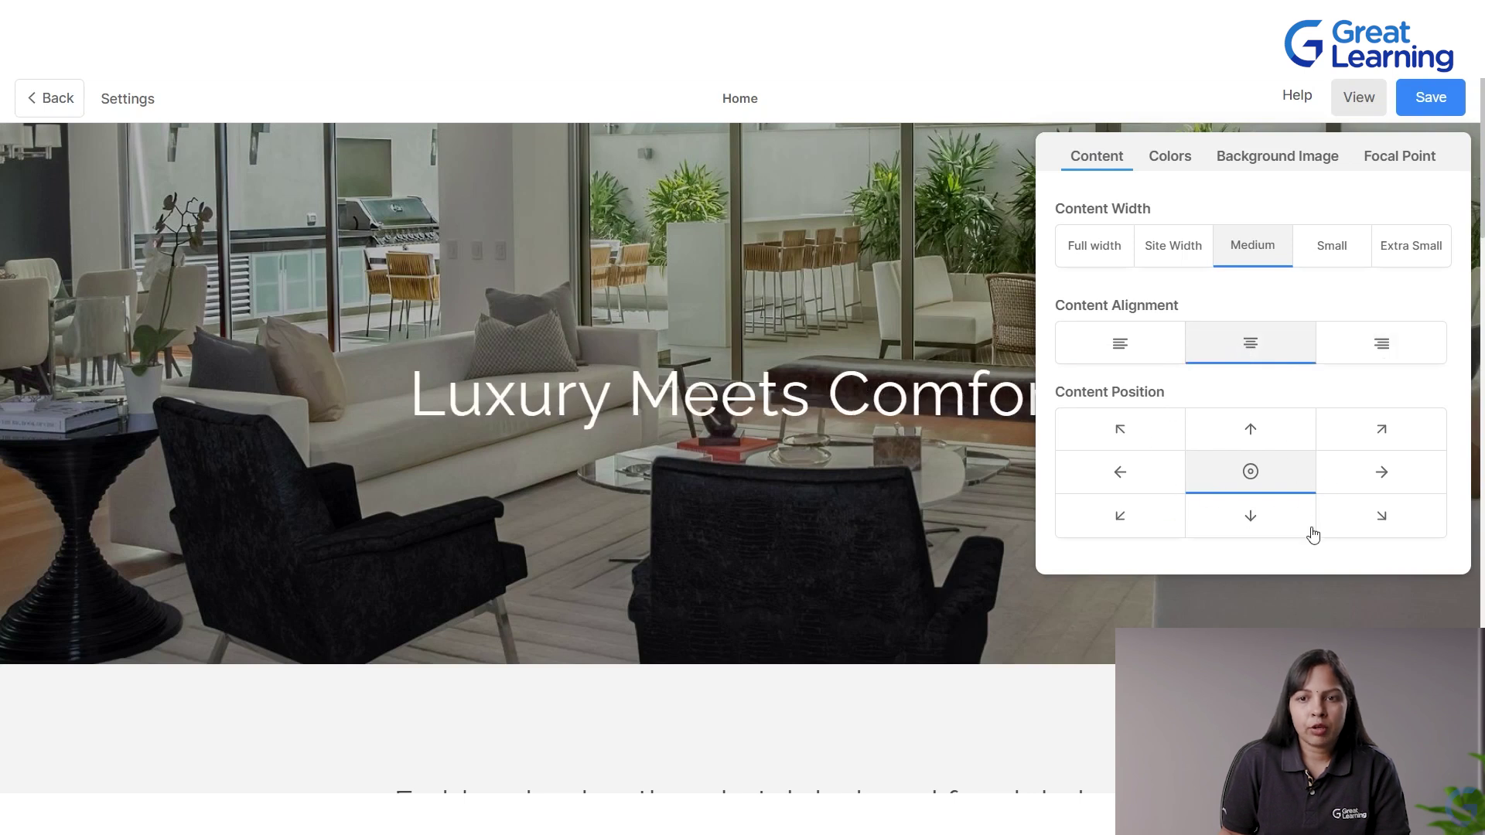
# Step: Test top, bottom and left content positions, then return the heading to the centre cell
pyautogui.click(1245, 448)
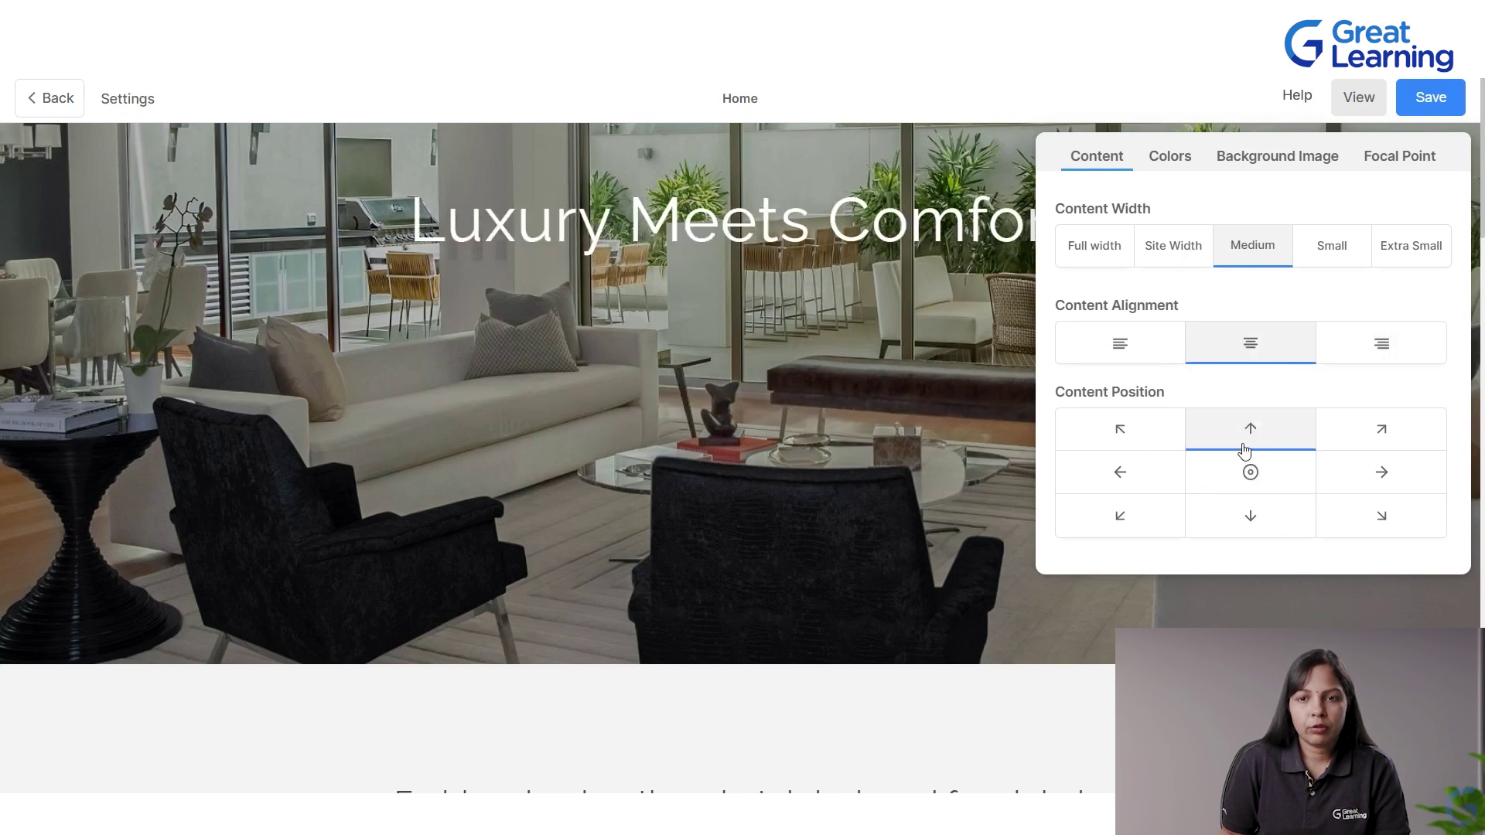
pyautogui.click(1286, 534)
pyautogui.click(1124, 477)
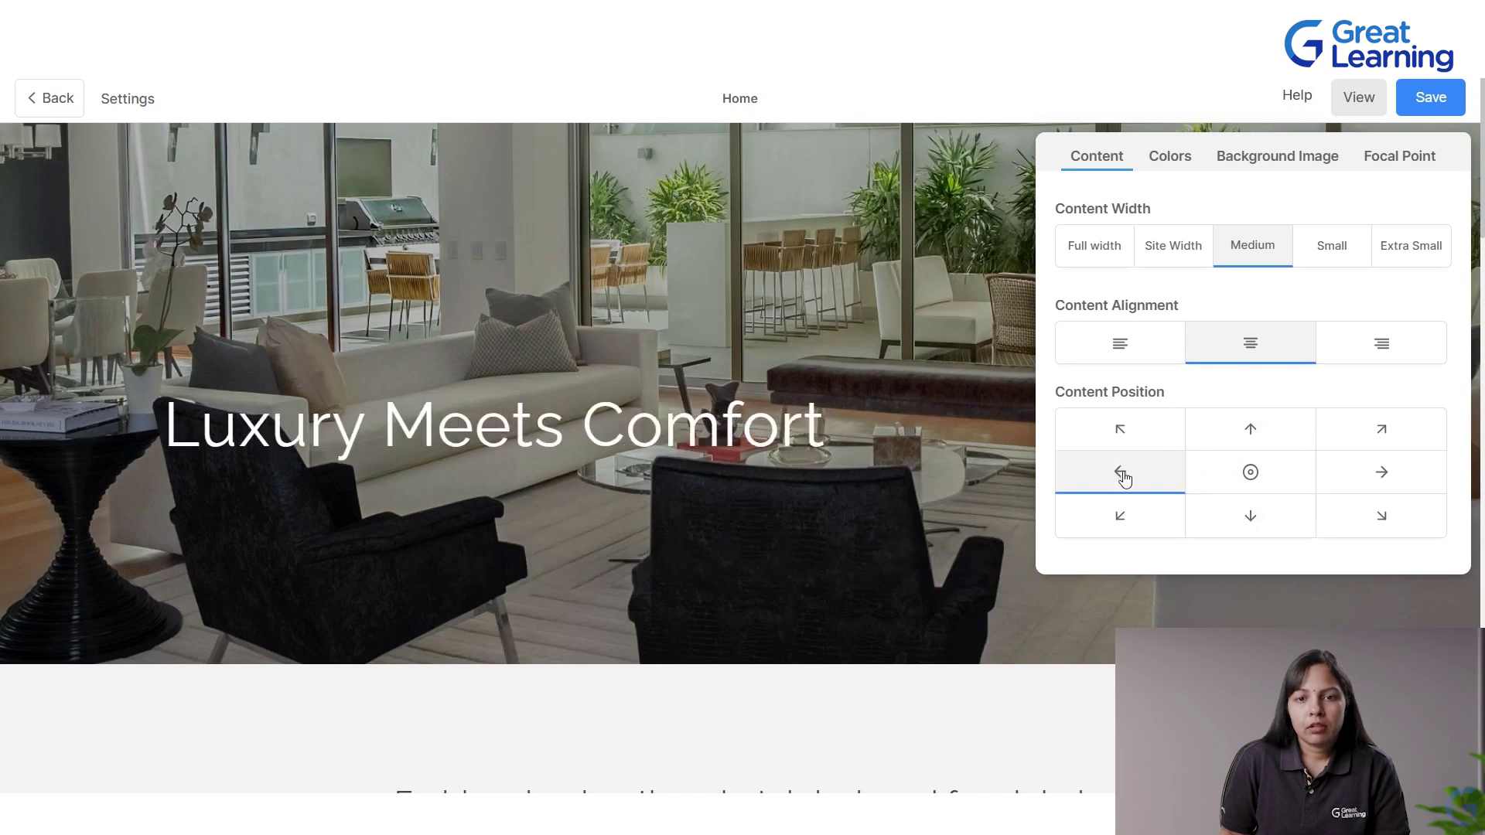
pyautogui.click(1248, 473)
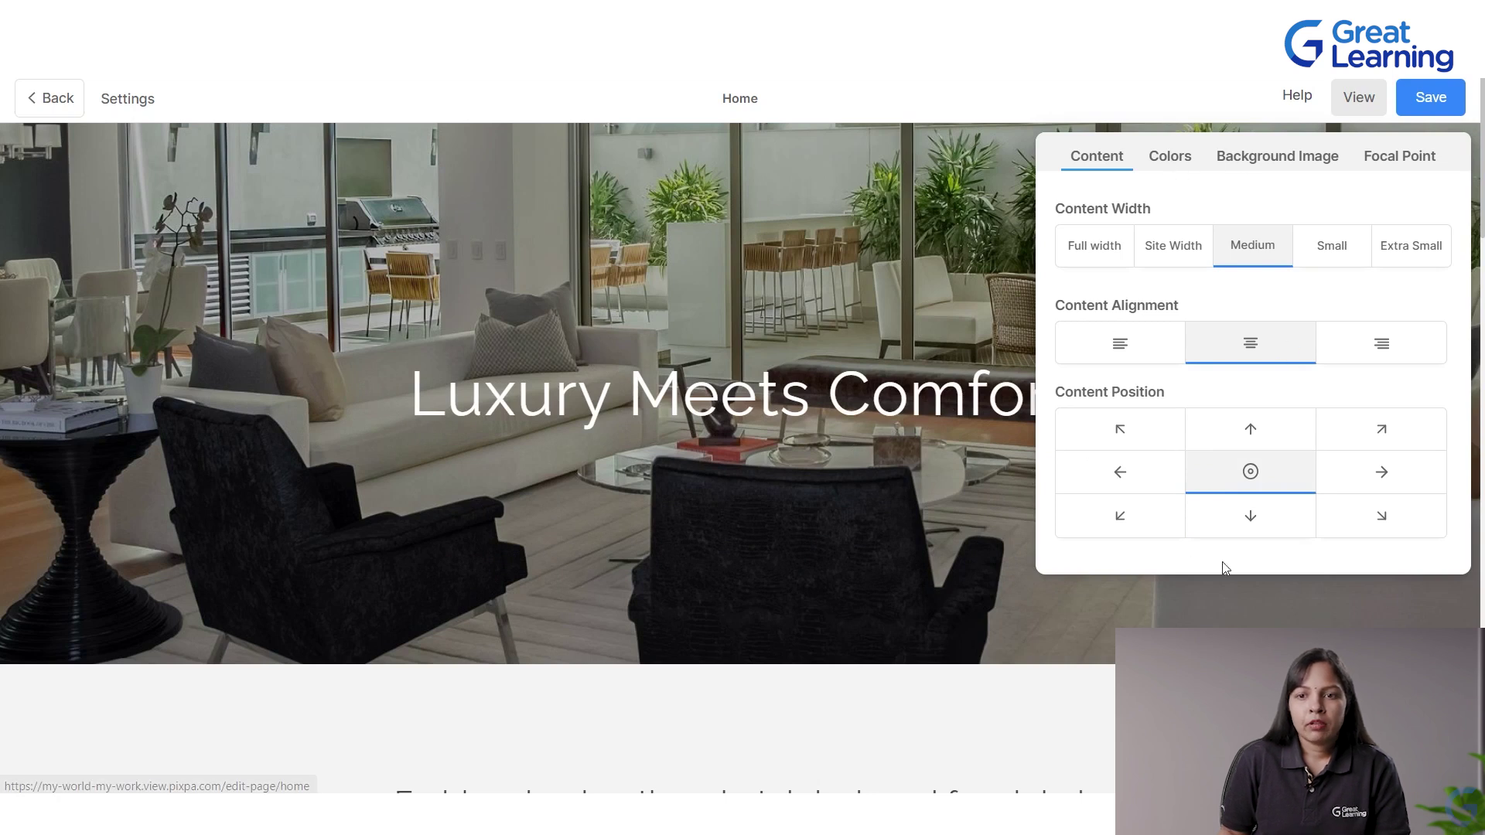
pyautogui.click(1171, 159)
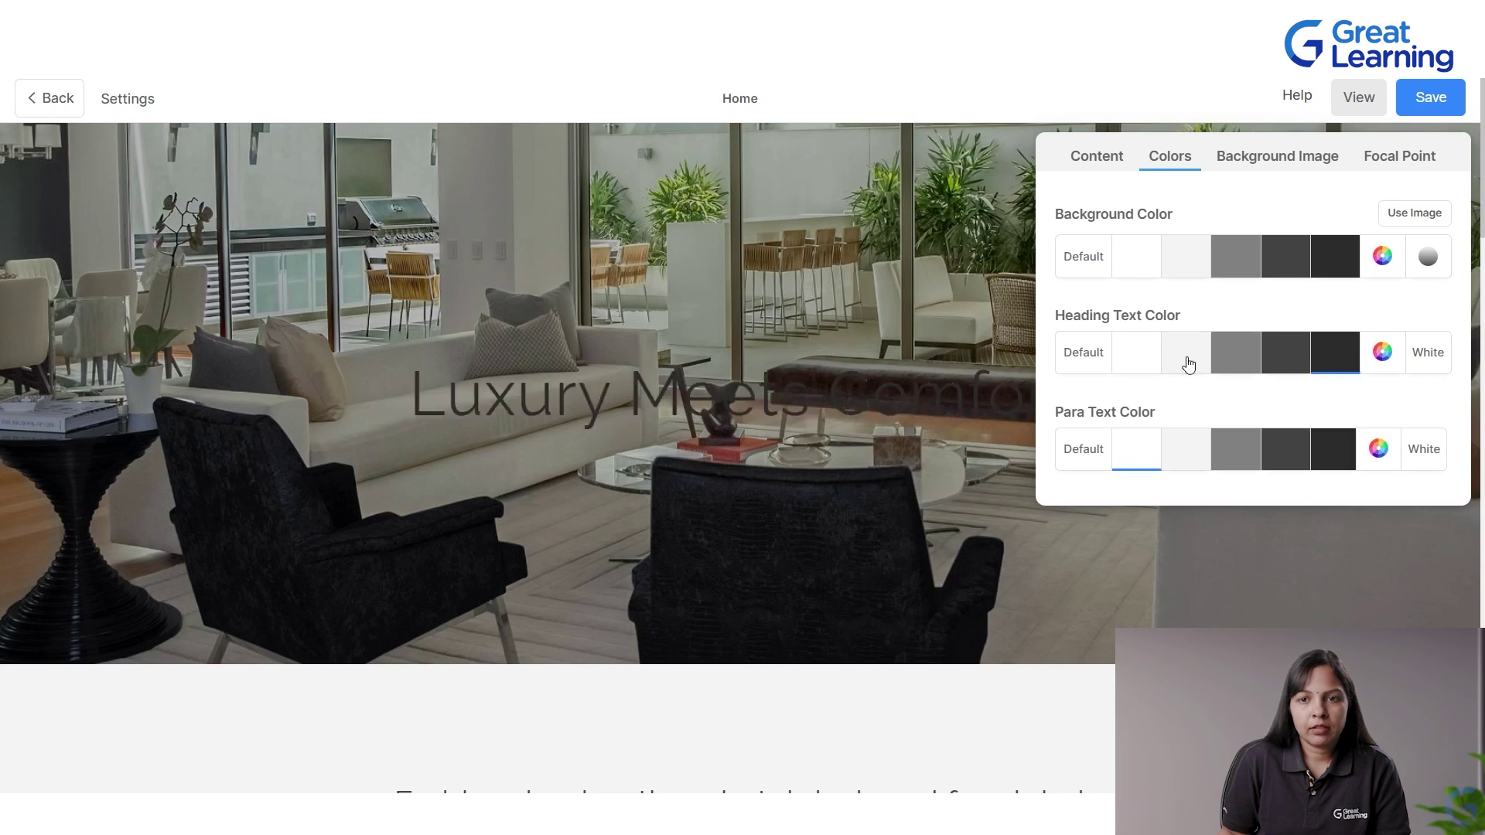
# Step: Try red and blue for the heading text colour, then set it back to White
pyautogui.click(1382, 355)
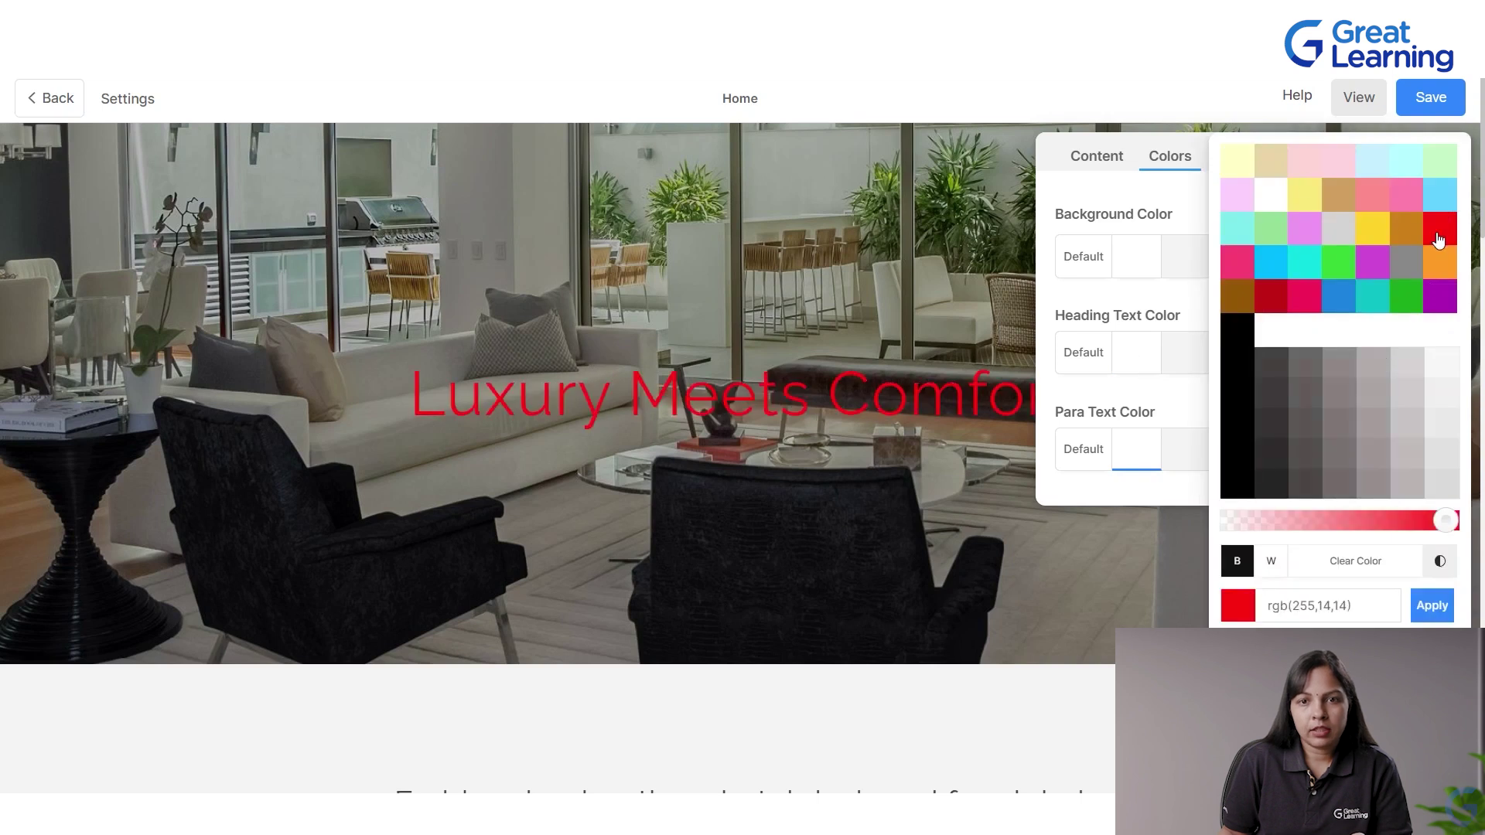
pyautogui.click(1439, 236)
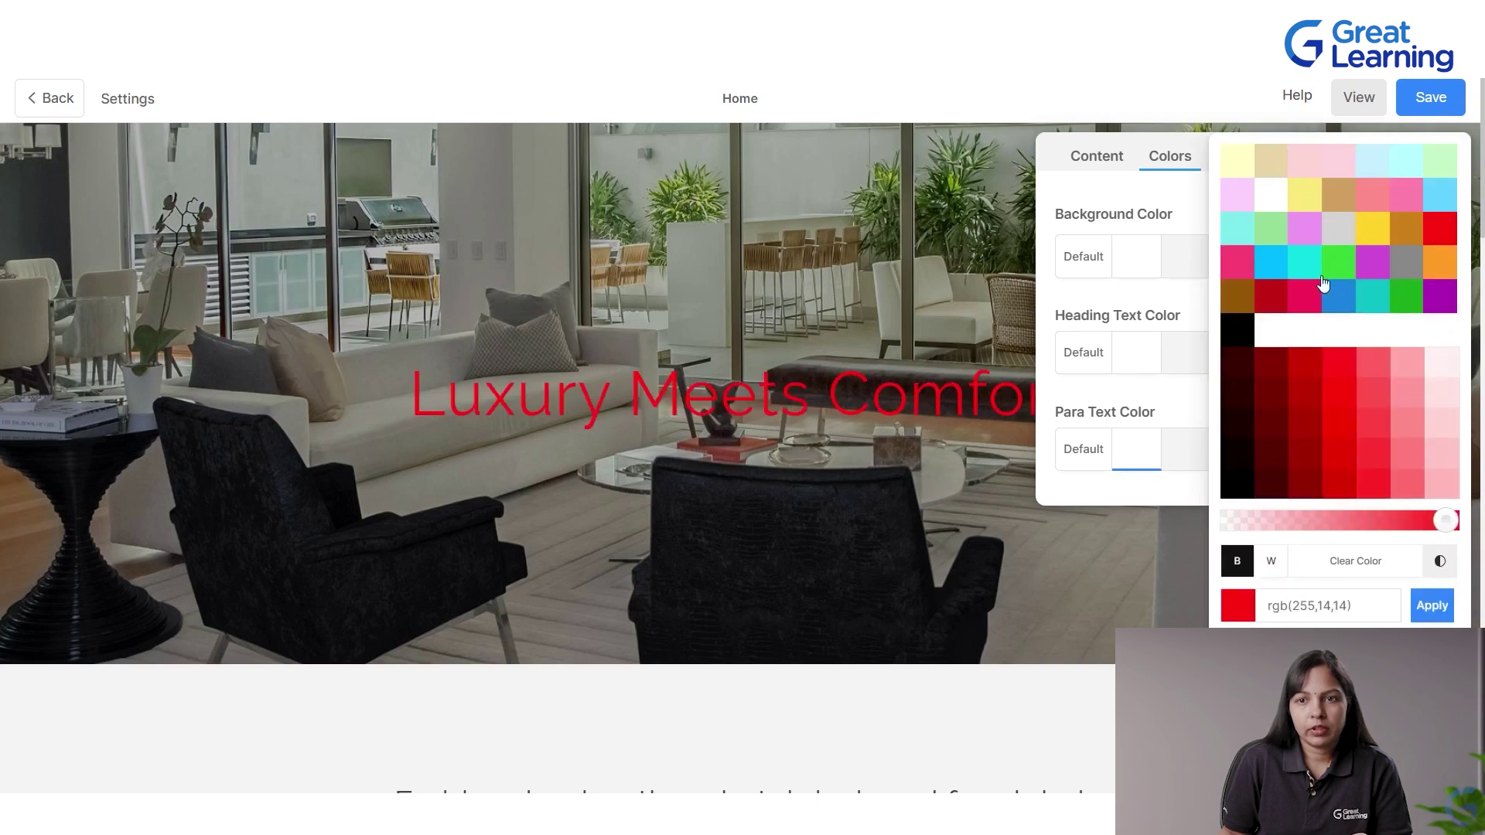
pyautogui.click(1336, 300)
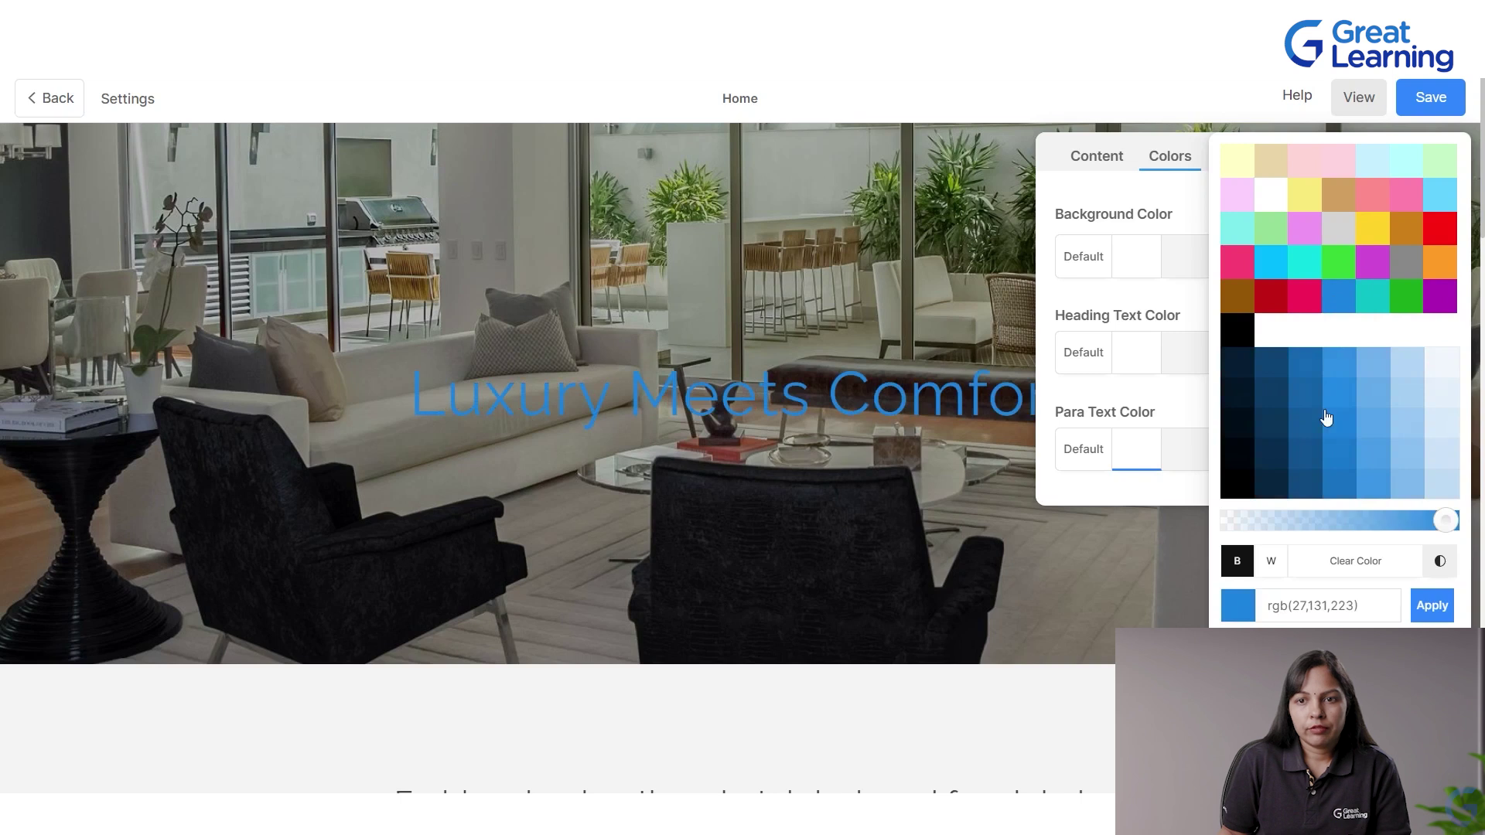
pyautogui.click(1133, 352)
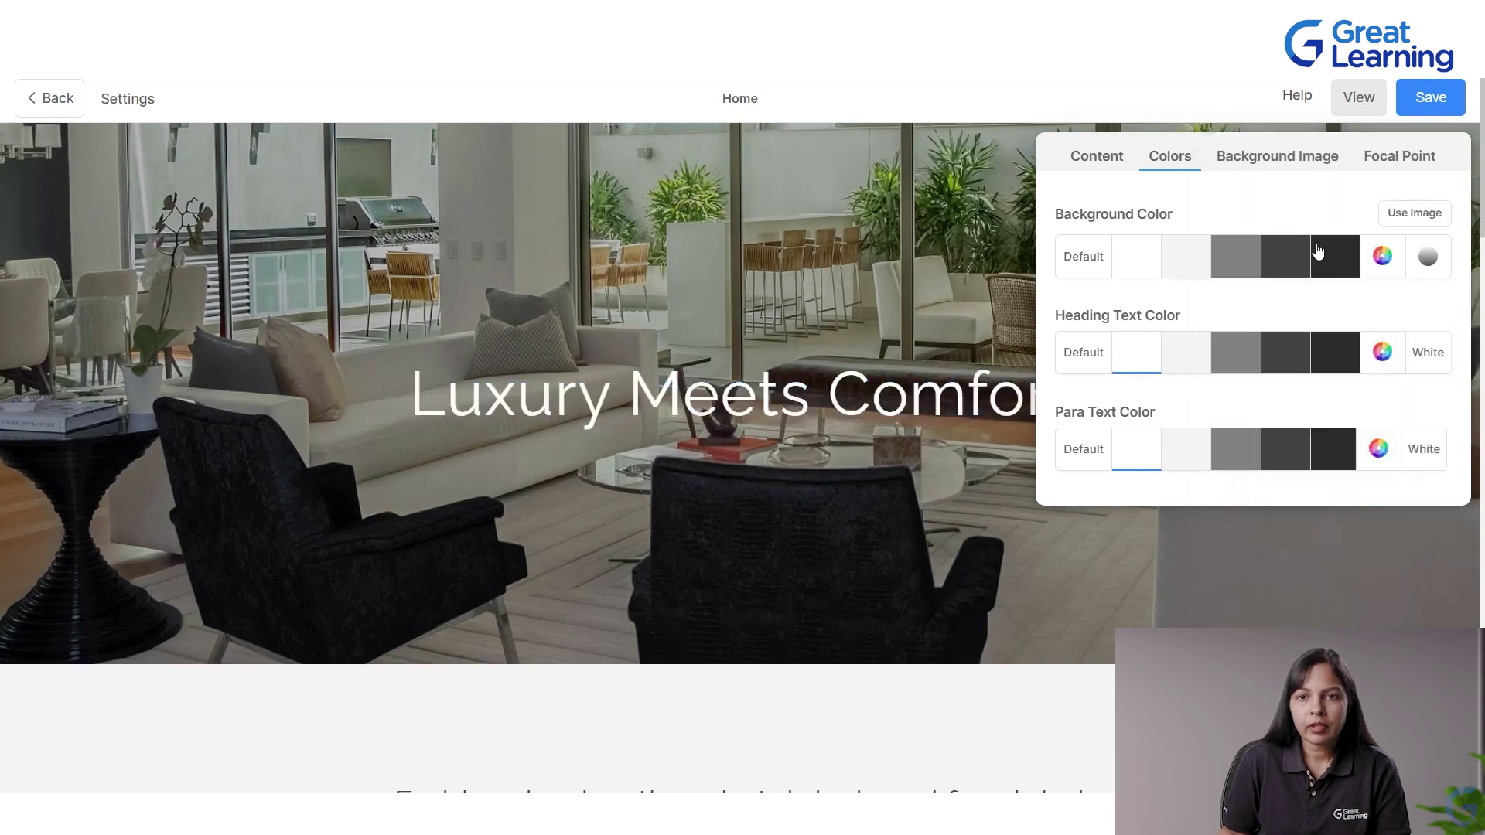
pyautogui.click(1256, 156)
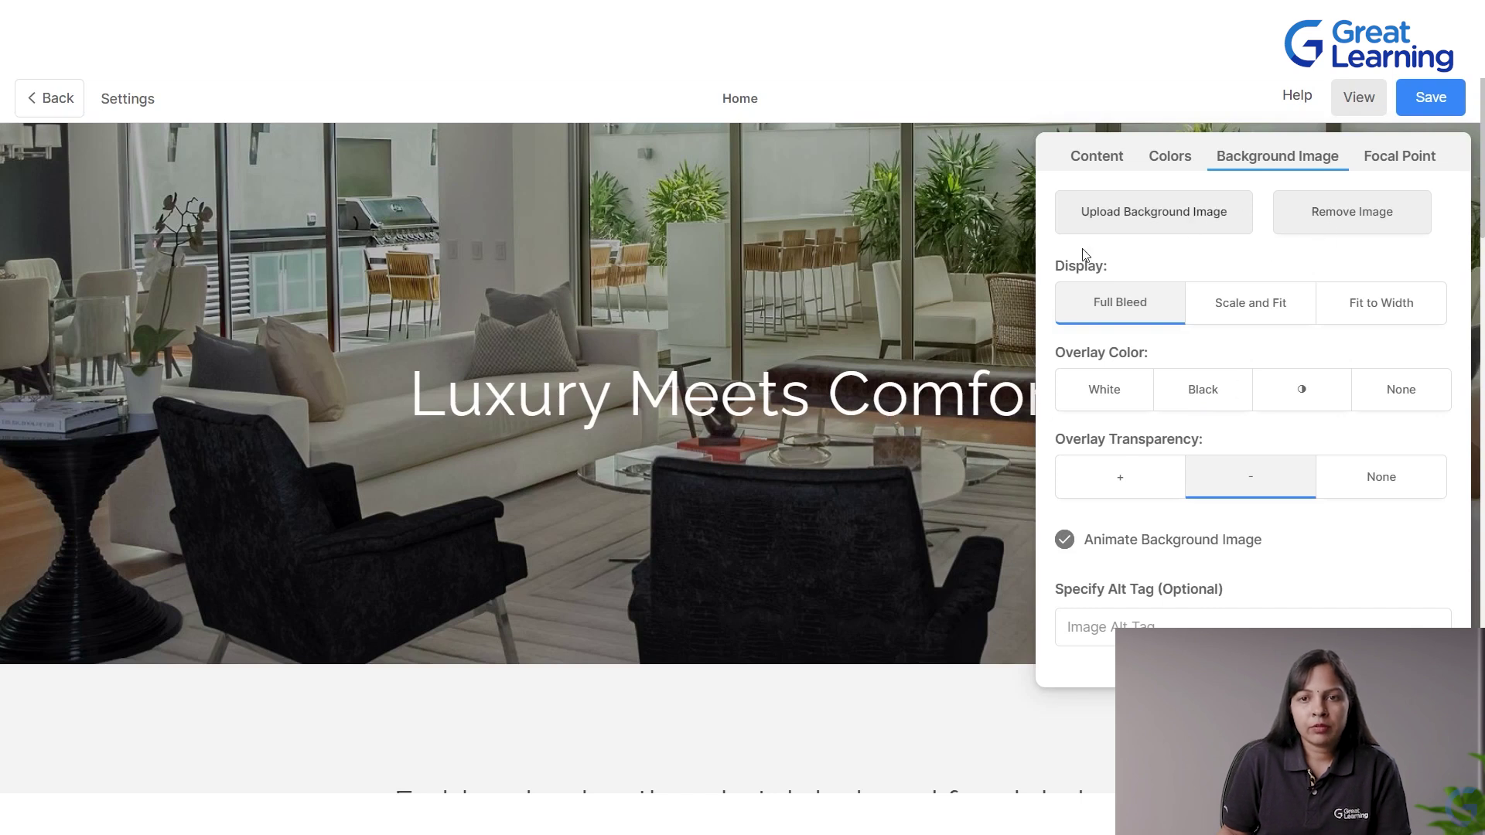
# Step: Upload diy-word-tools-assortment as the hero's background image and preview it
pyautogui.click(300, 187)
pyautogui.click(582, 433)
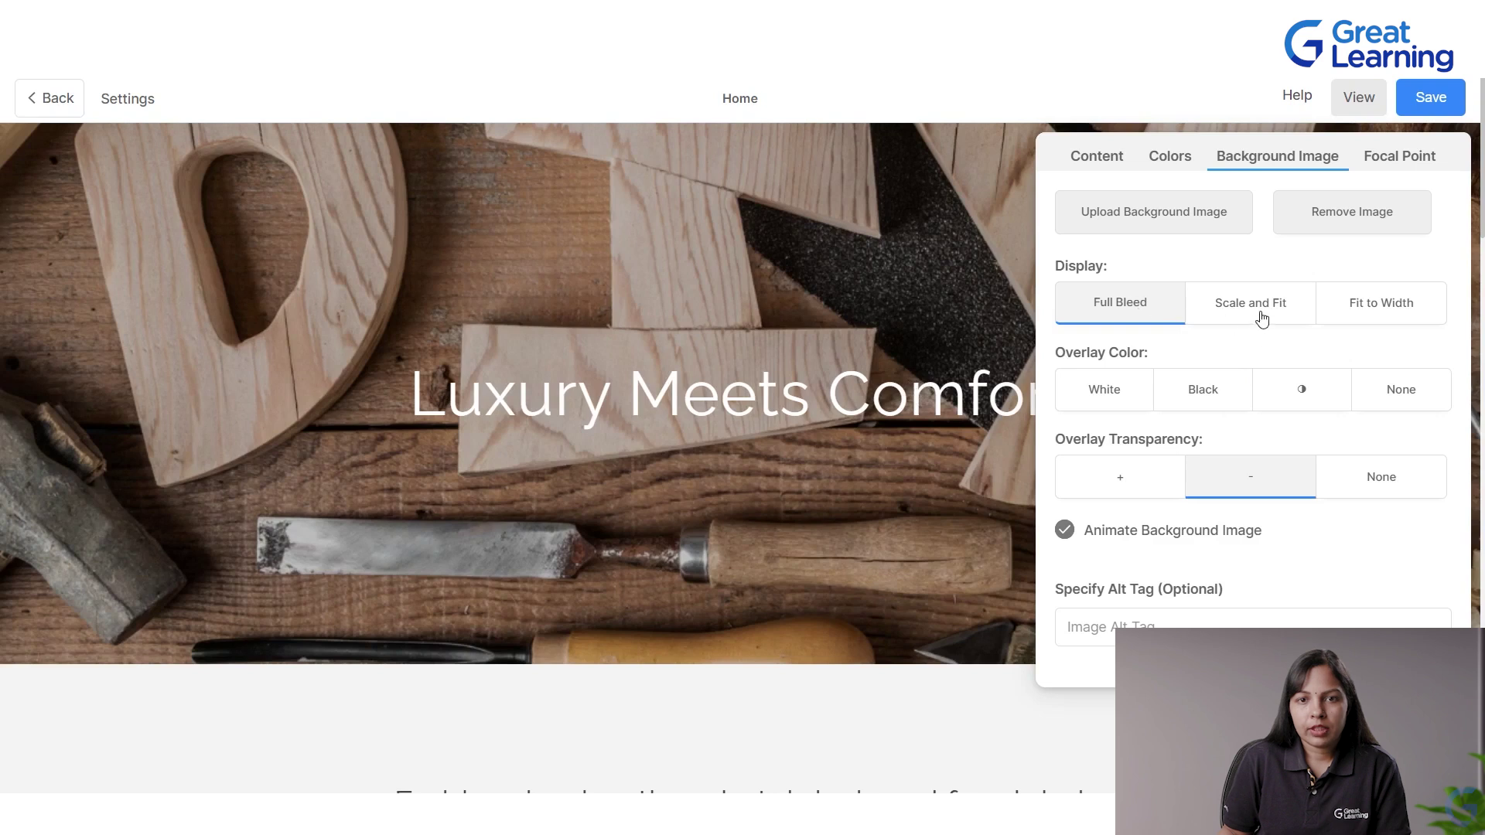
pyautogui.click(791, 275)
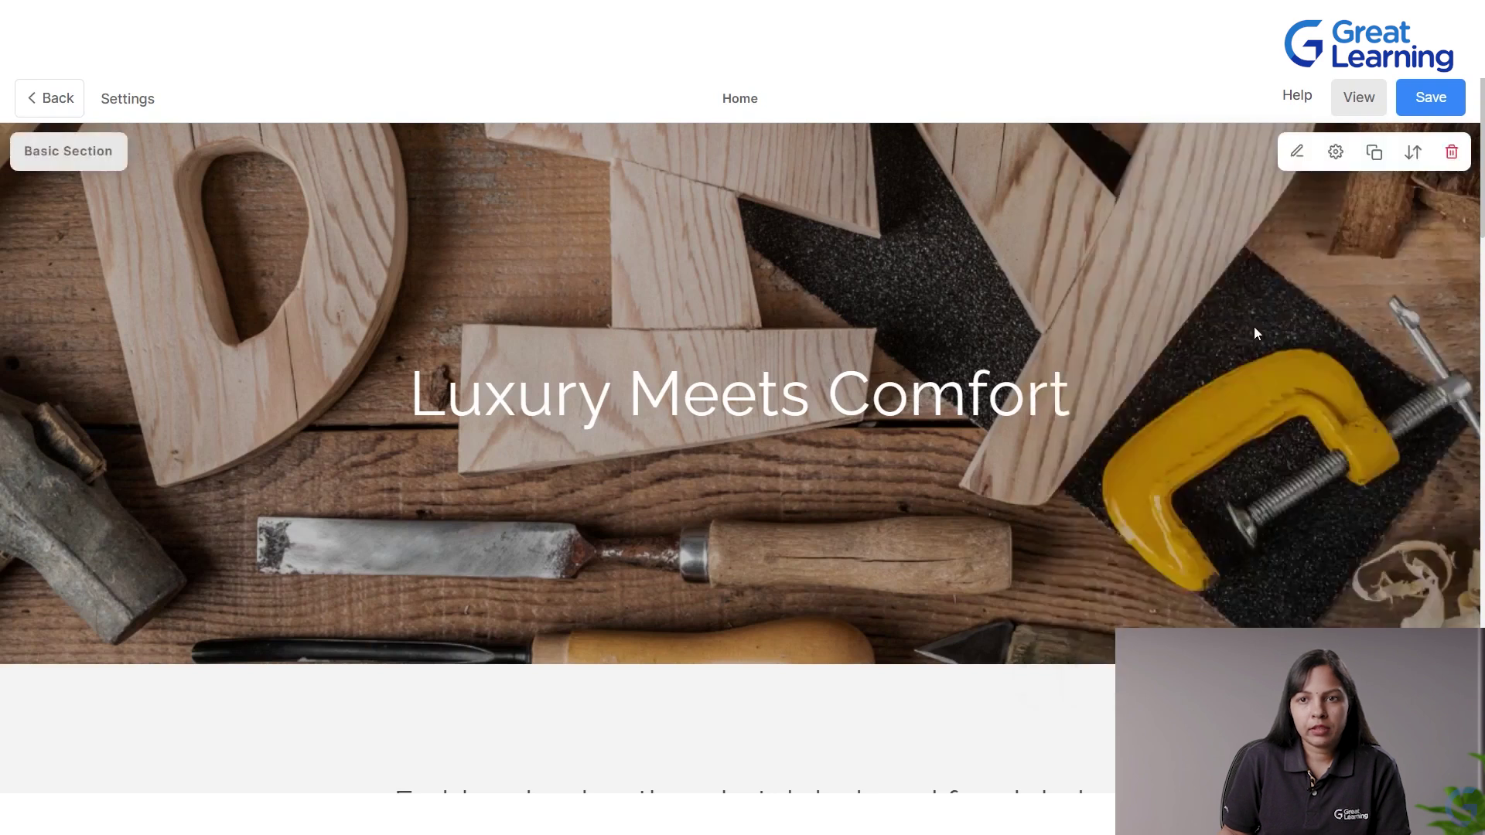
# Step: Set the background image display to Fit to Width
pyautogui.click(1298, 153)
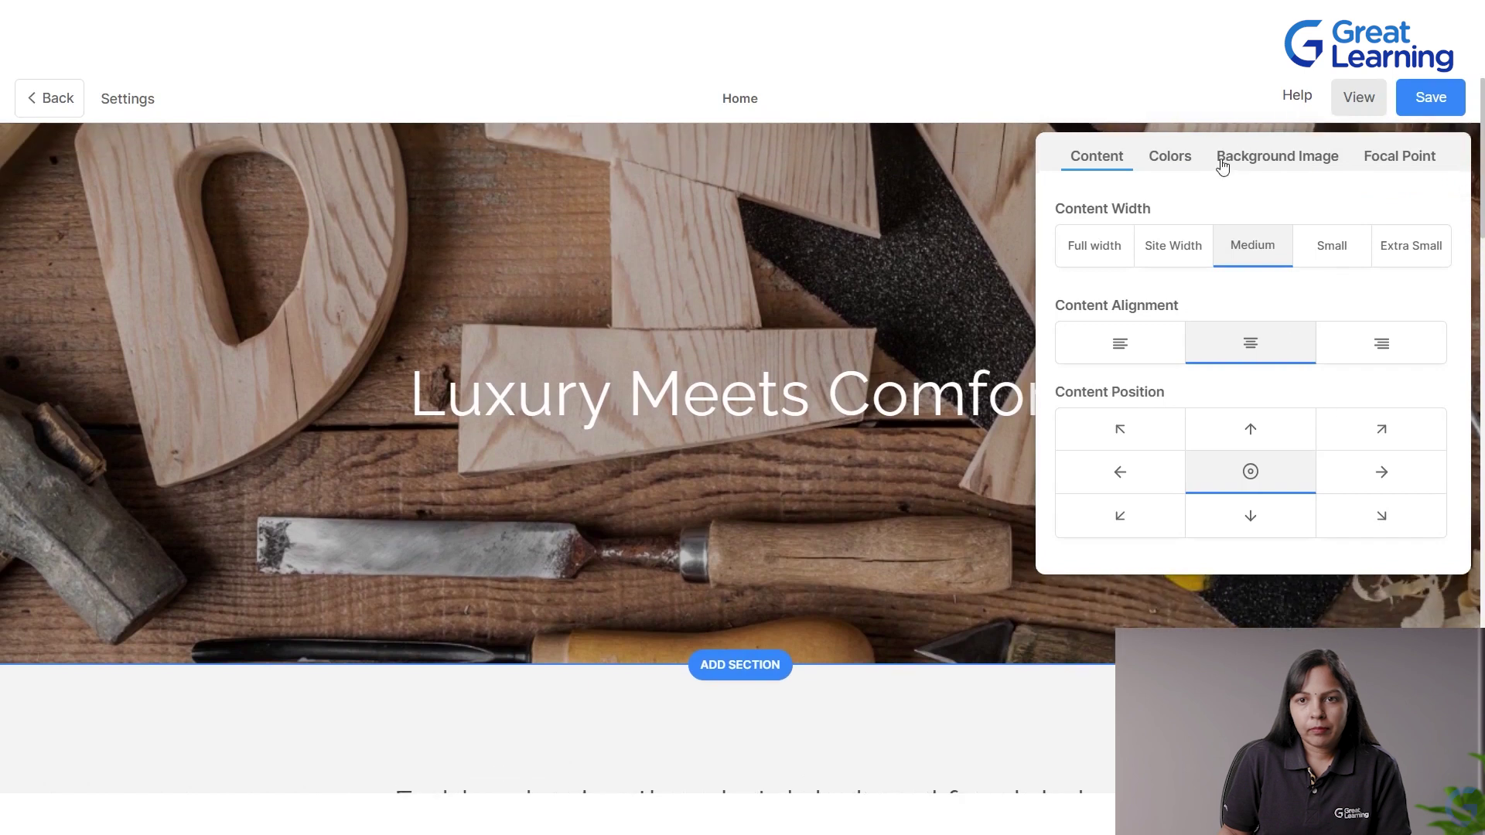
pyautogui.click(1284, 157)
pyautogui.click(1250, 305)
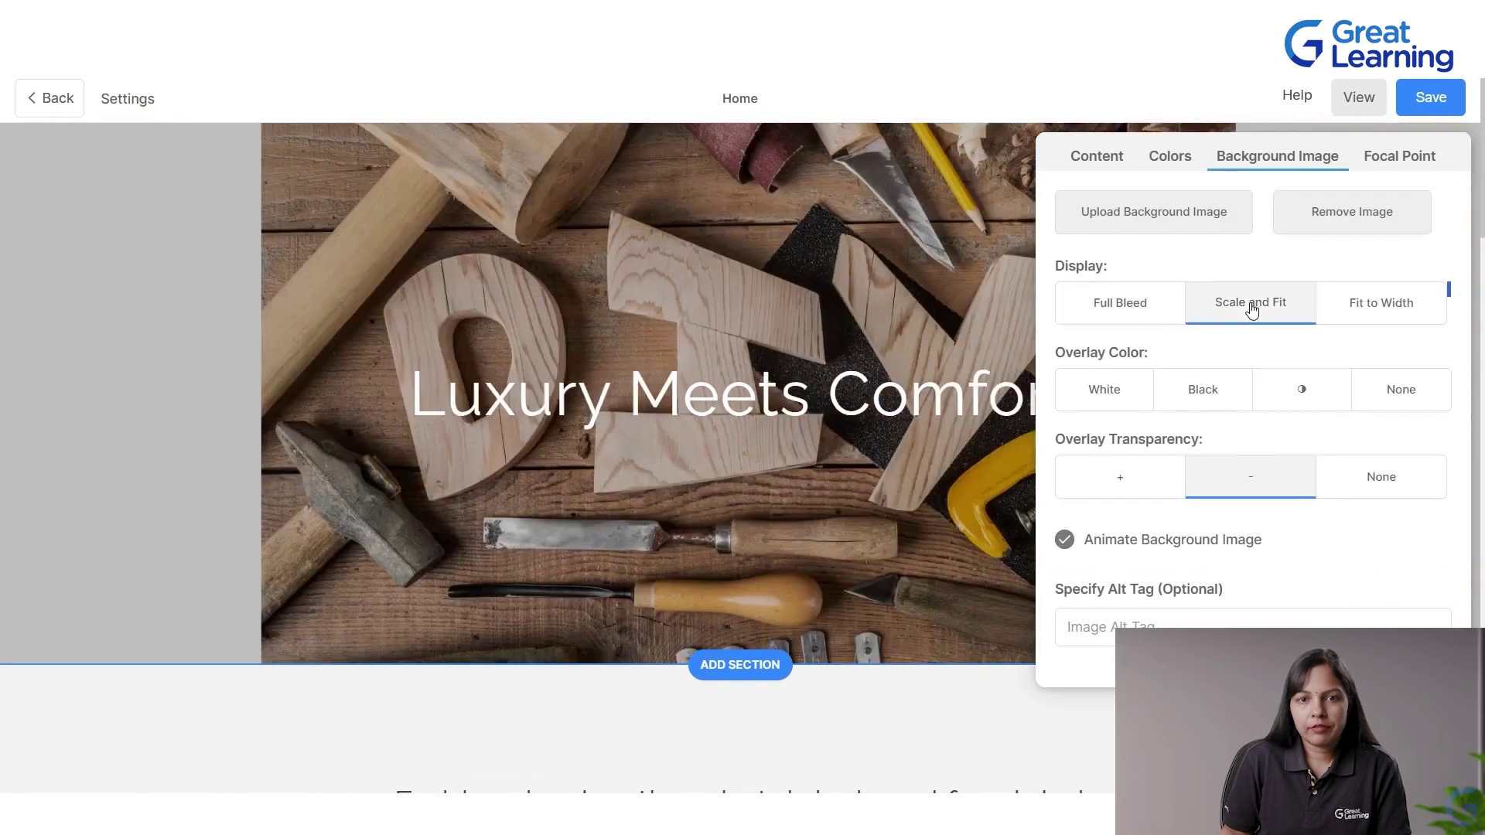
pyautogui.click(1370, 313)
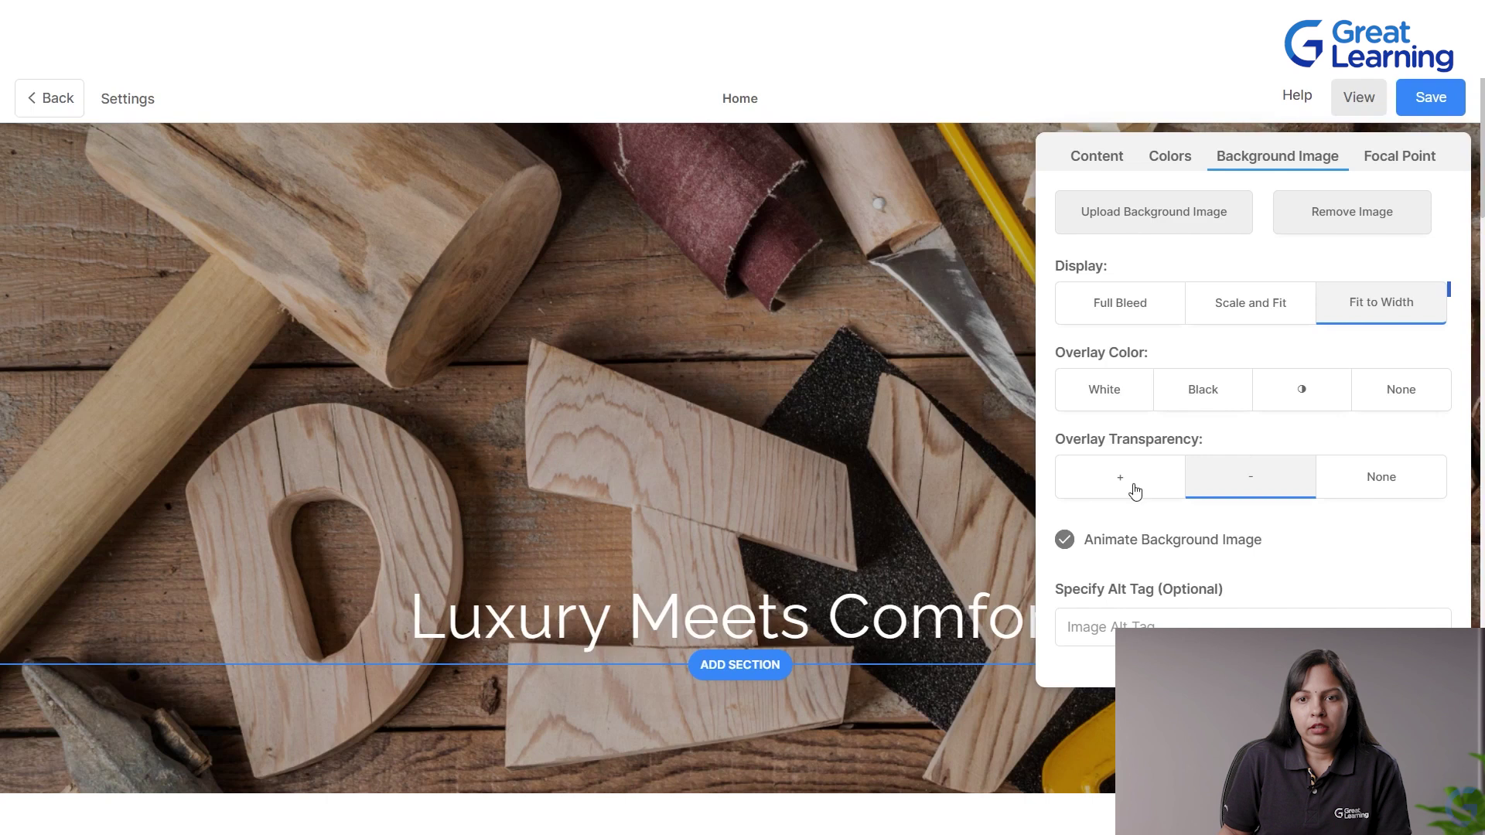
# Step: Try several overlay strengths and settle on a light overlay for the image
pyautogui.click(1104, 486)
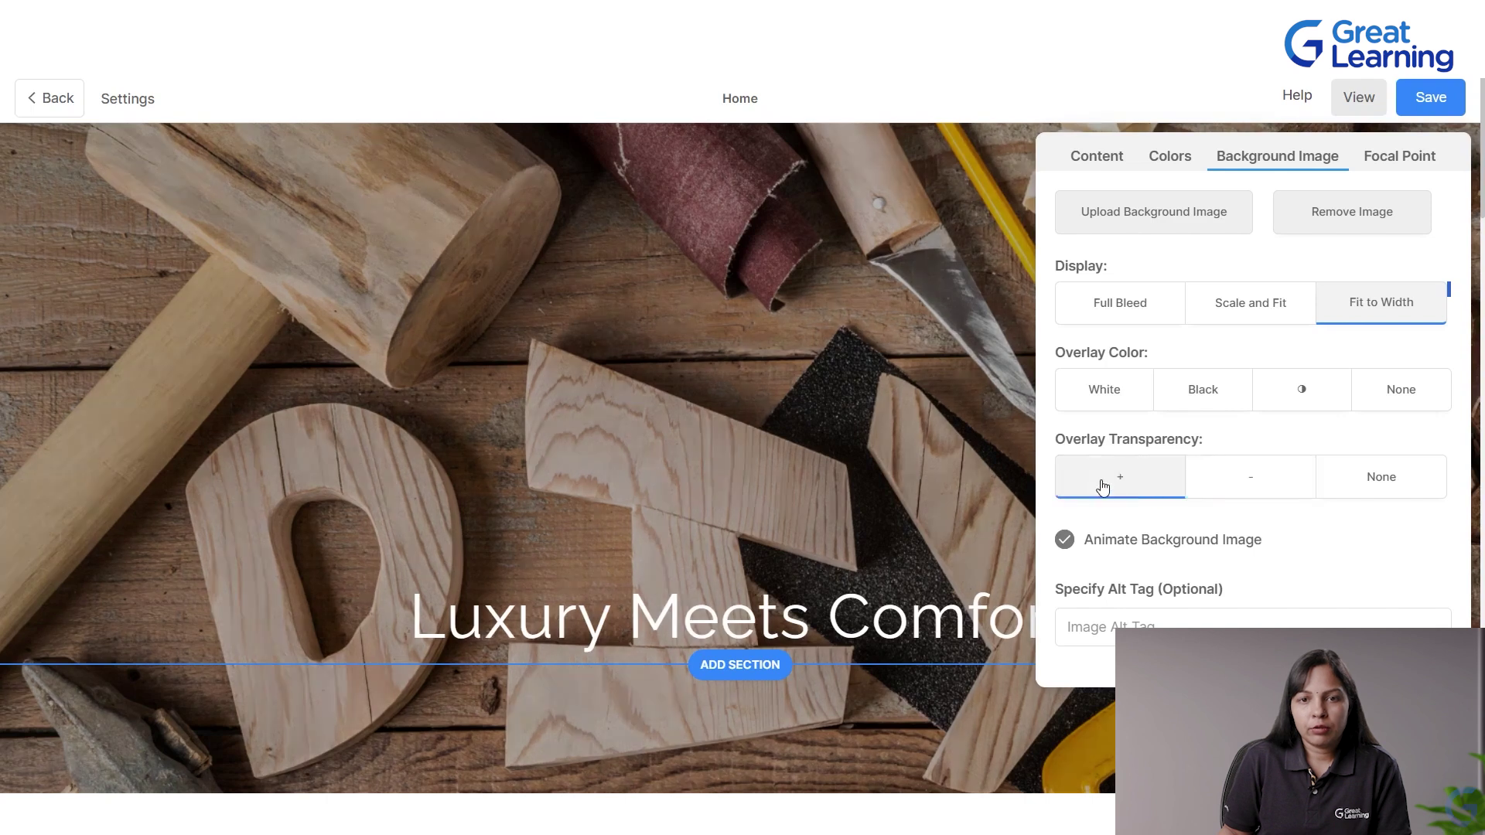
pyautogui.click(1250, 479)
pyautogui.click(1374, 483)
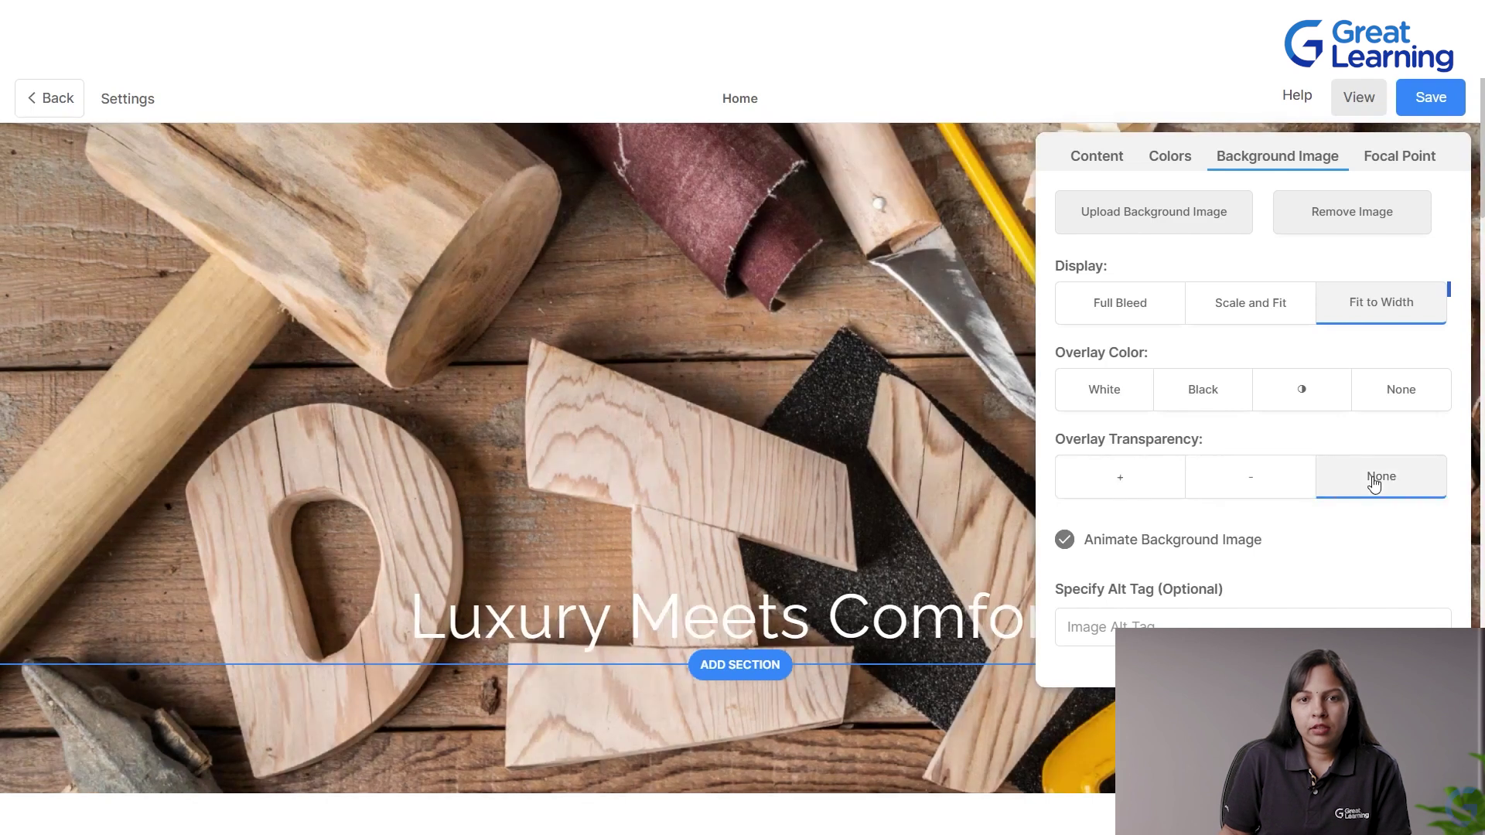
pyautogui.click(1275, 484)
pyautogui.click(1157, 478)
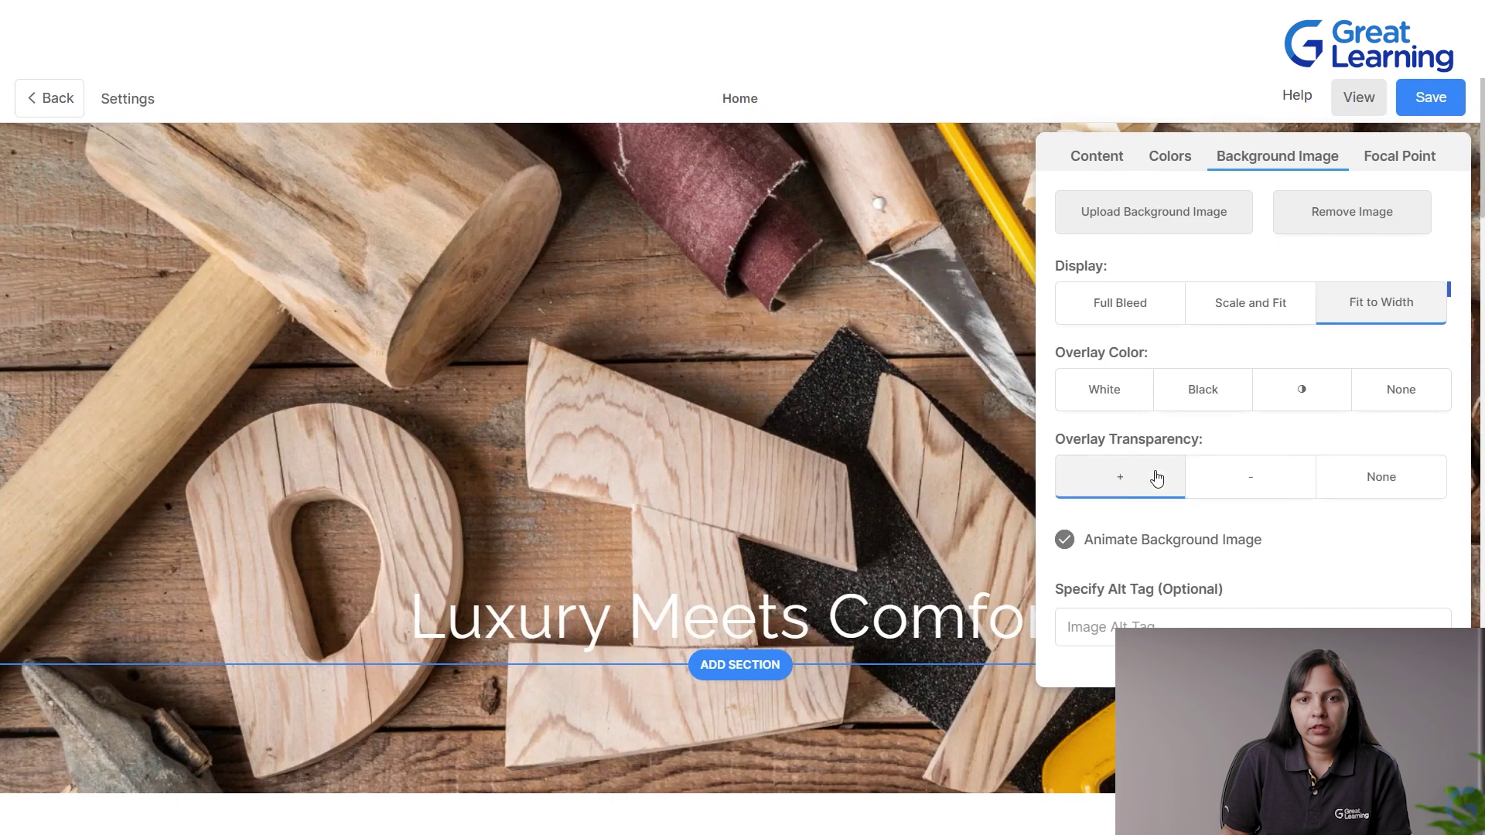
pyautogui.click(1228, 492)
pyautogui.scroll(-3, 1222, 567)
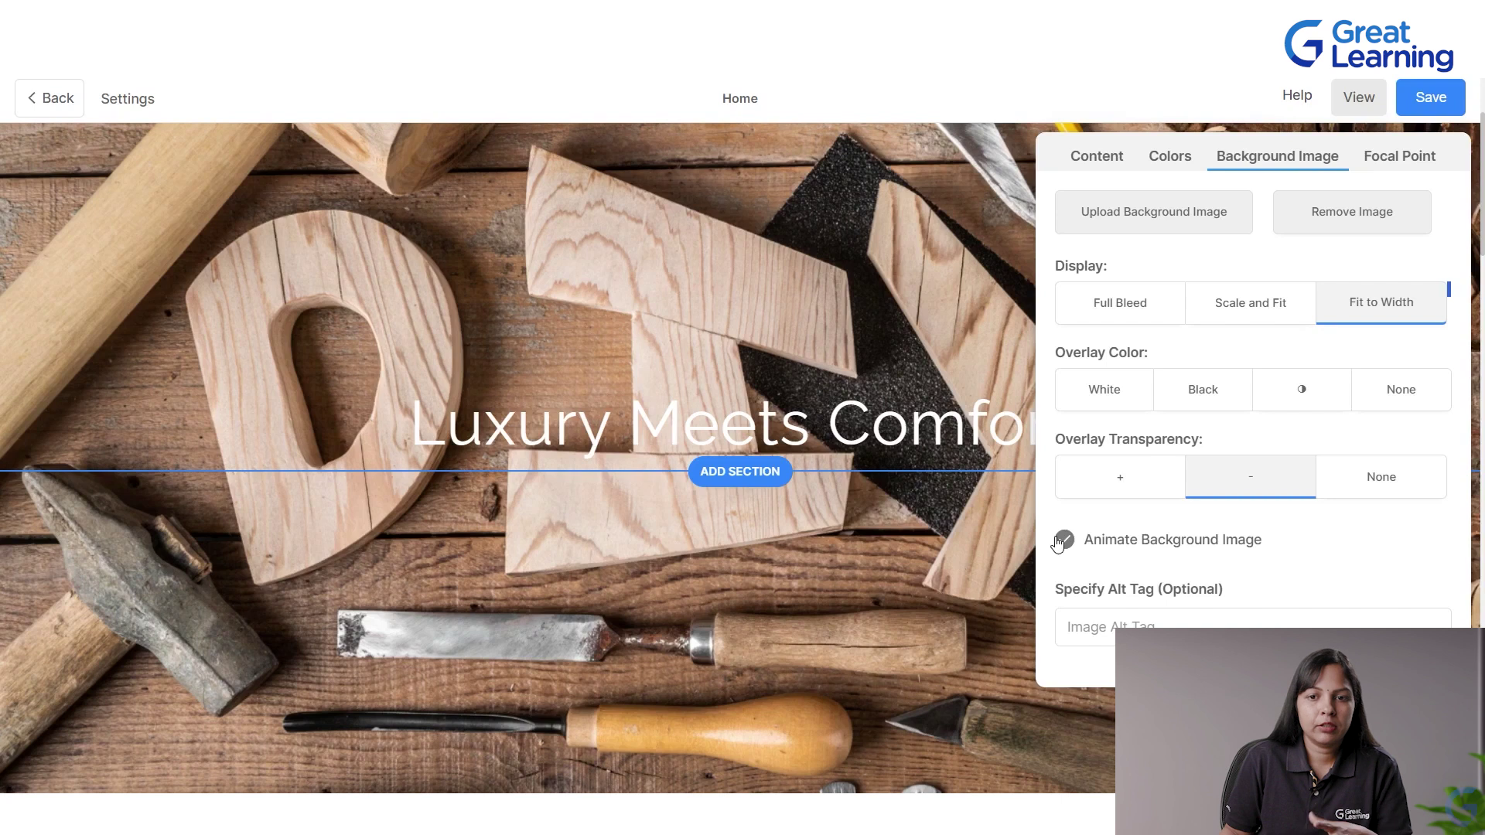
pyautogui.click(1108, 627)
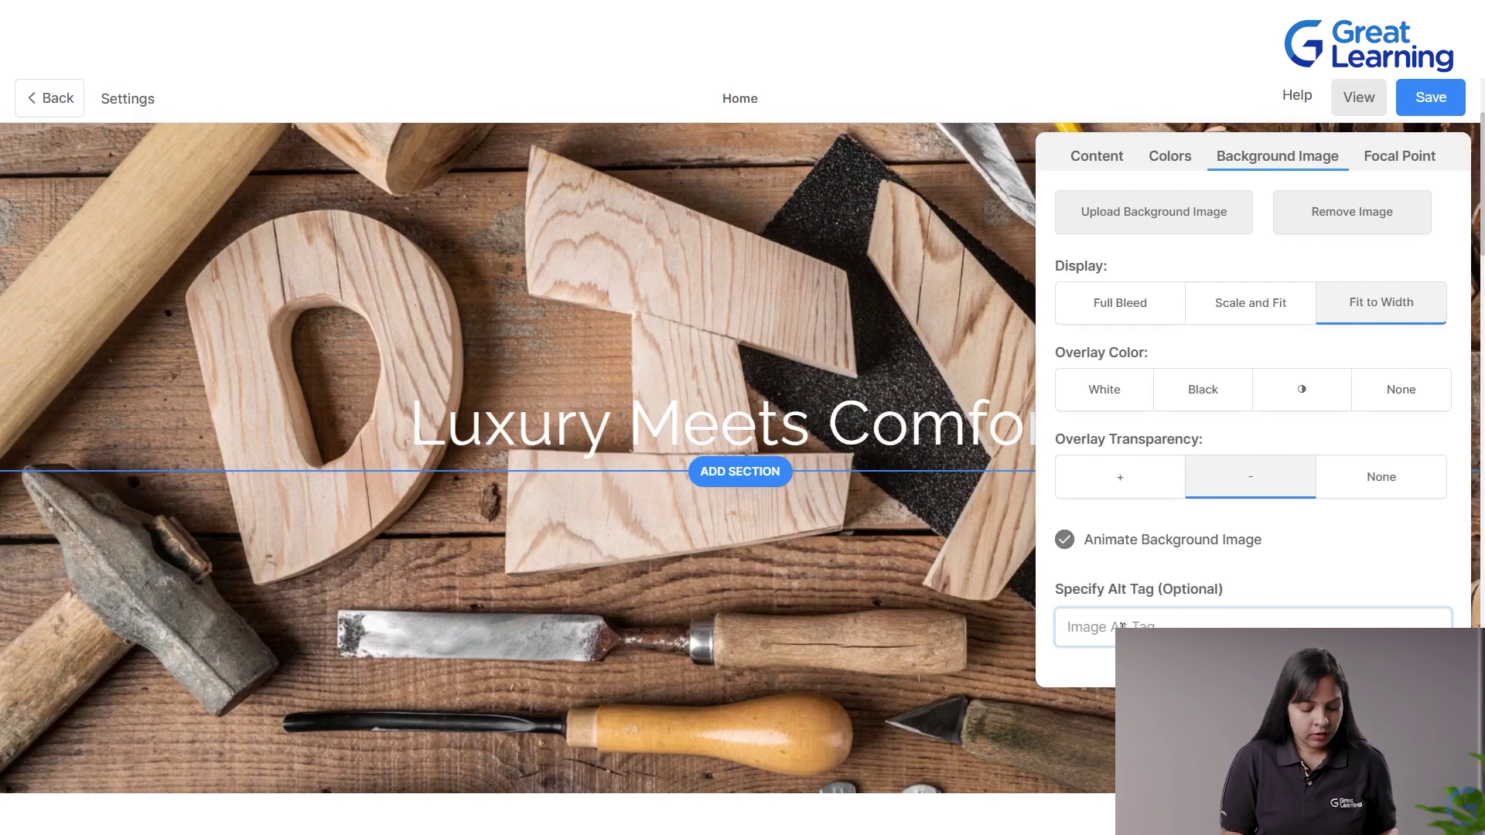
# Step: Enter alt tag 'click to view', save the page, and place the image's focal point
pyautogui.write('click')
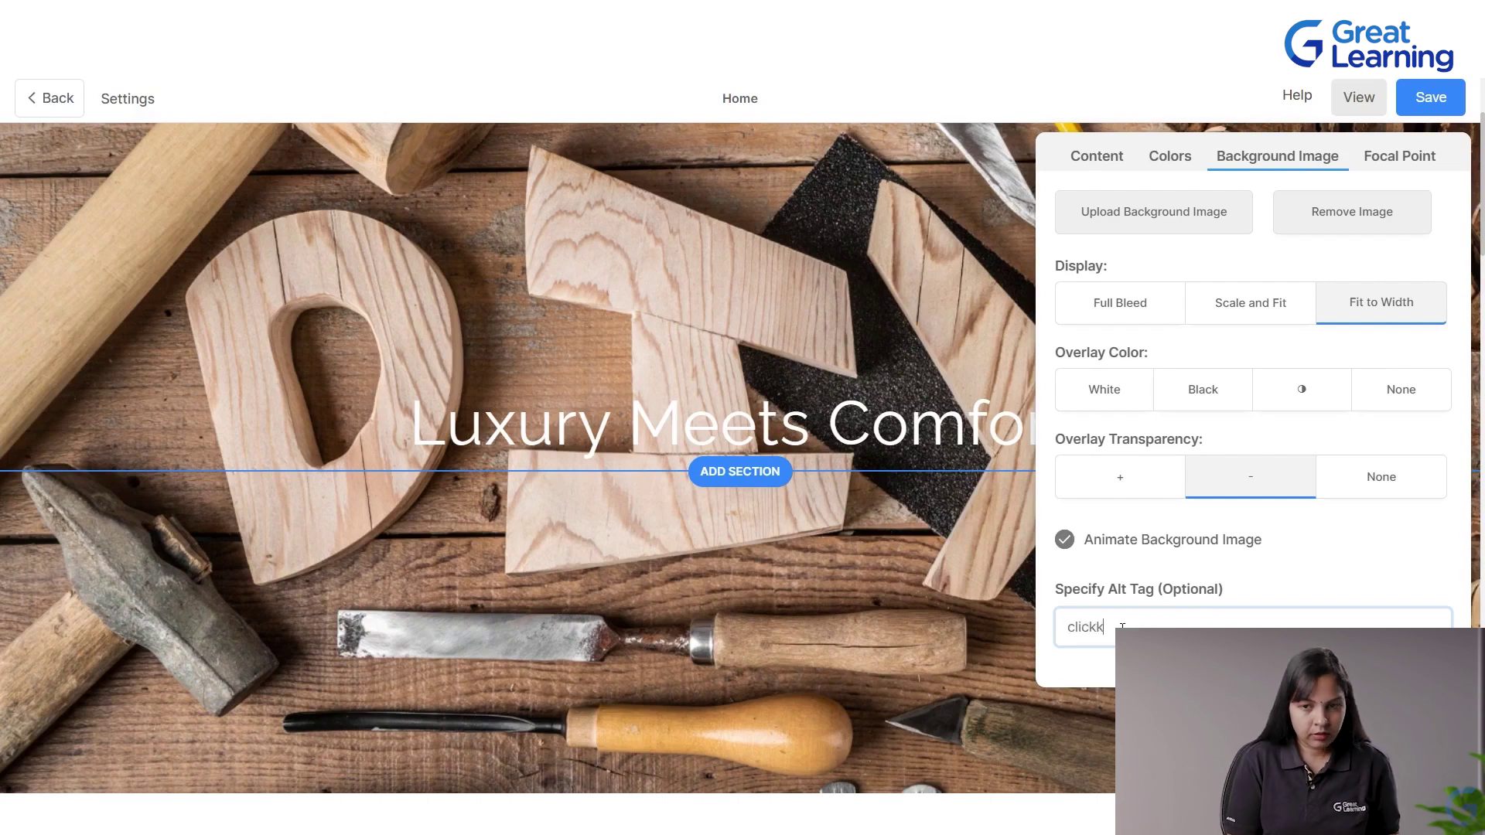
pyautogui.write(' to view')
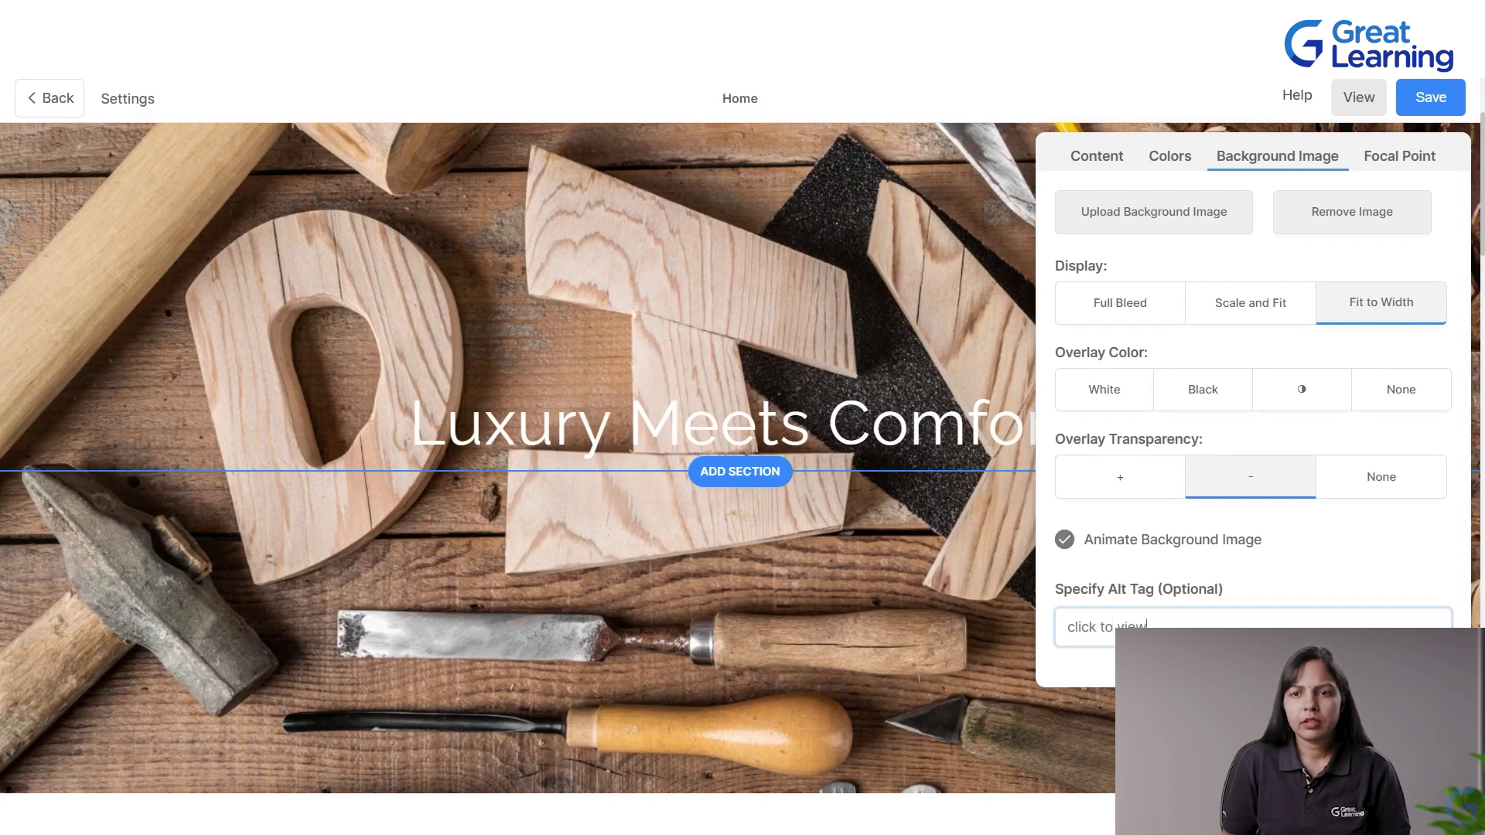
pyautogui.click(1444, 102)
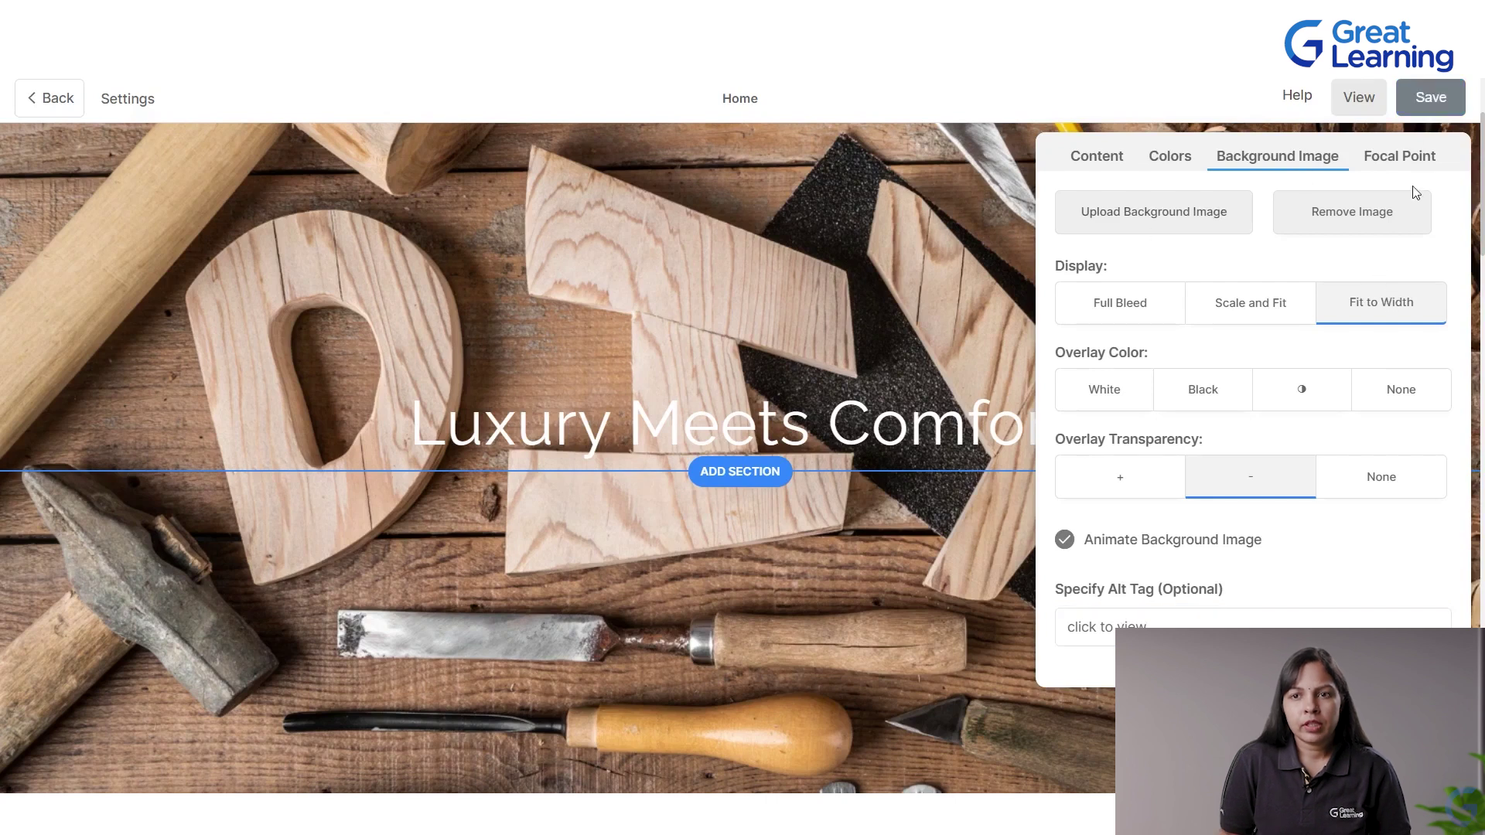
pyautogui.click(1405, 154)
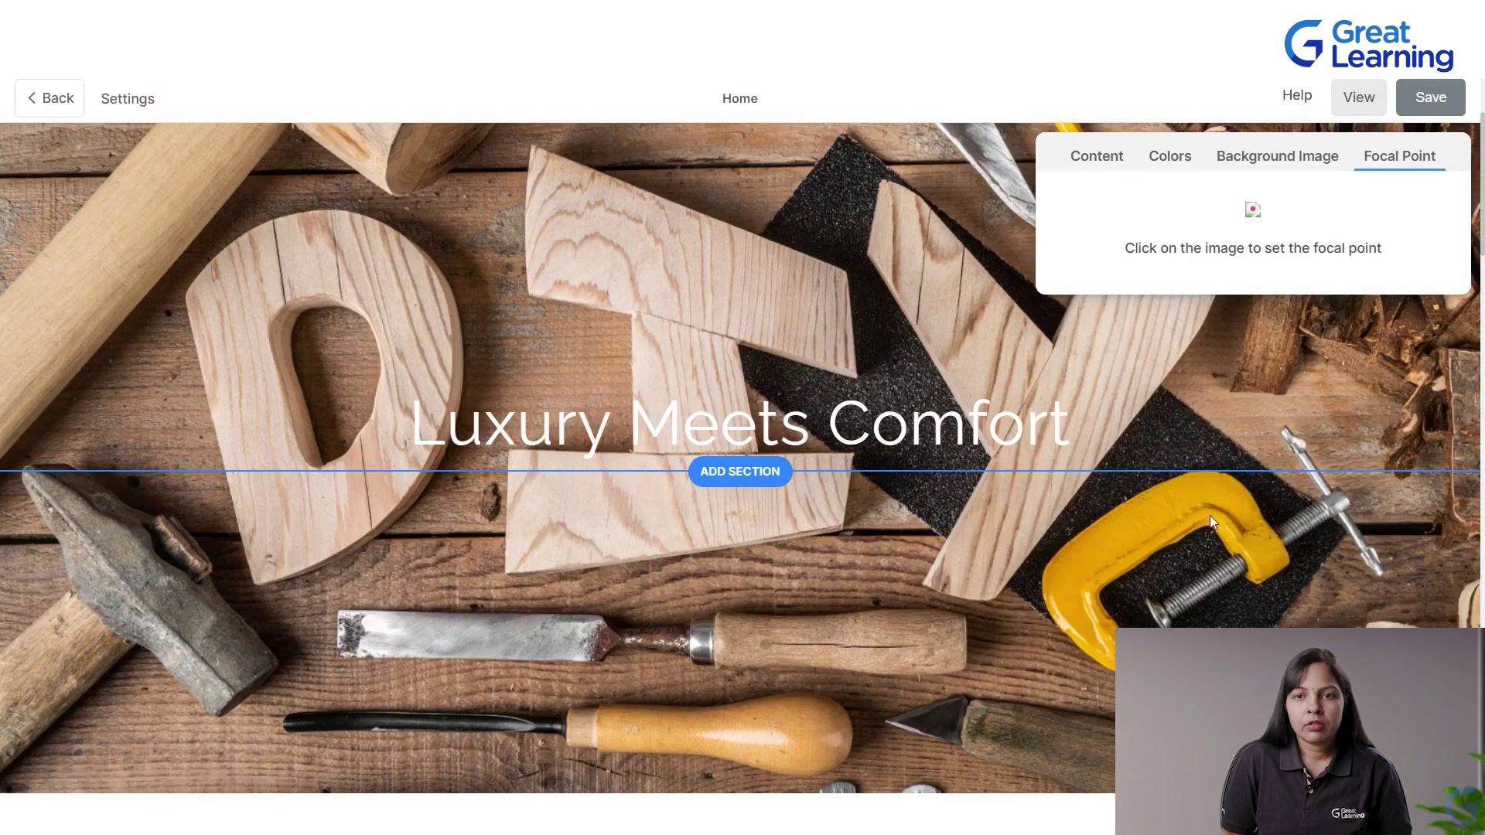
pyautogui.click(1245, 503)
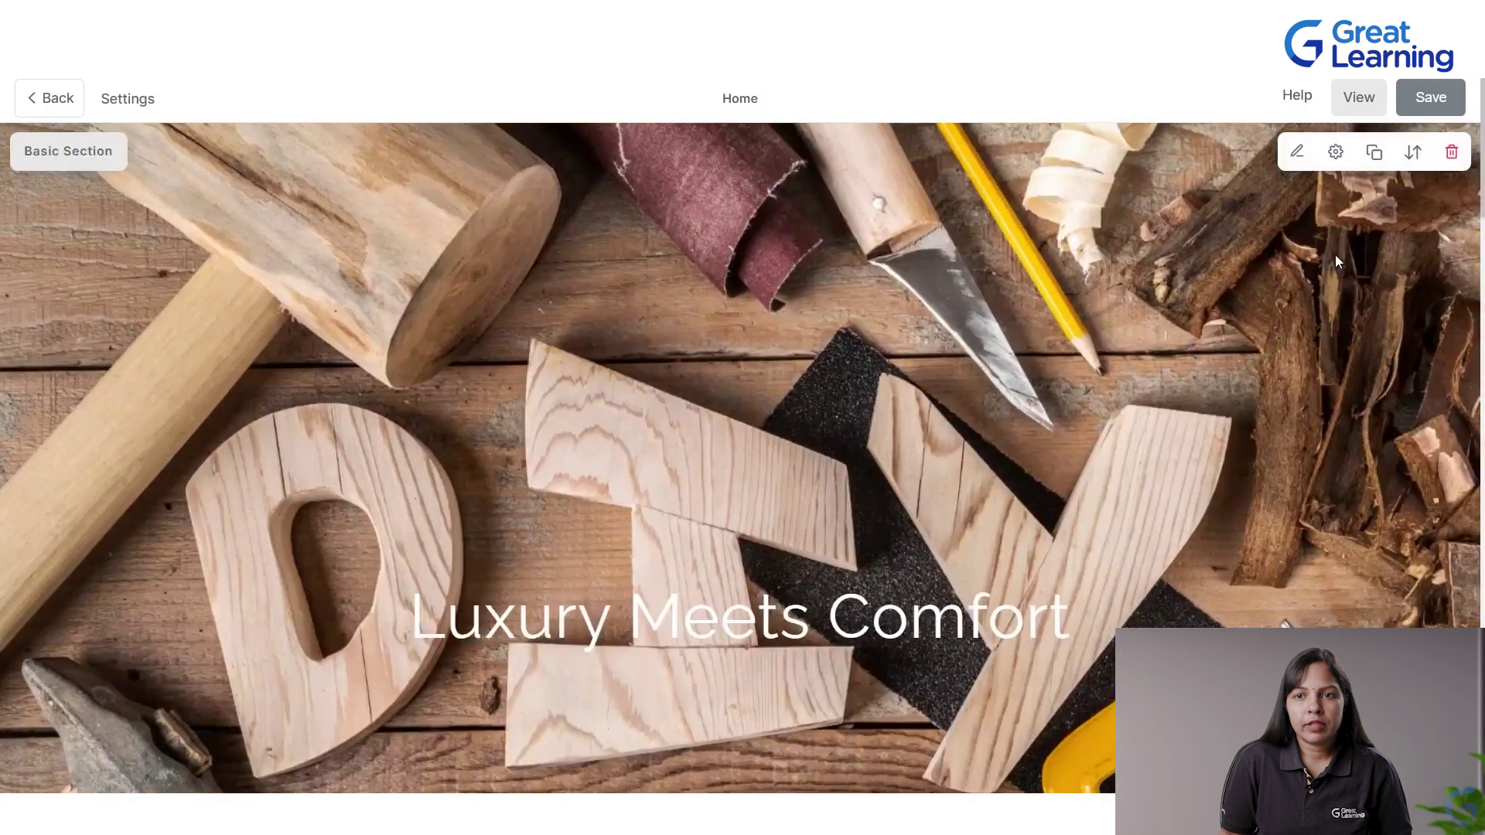